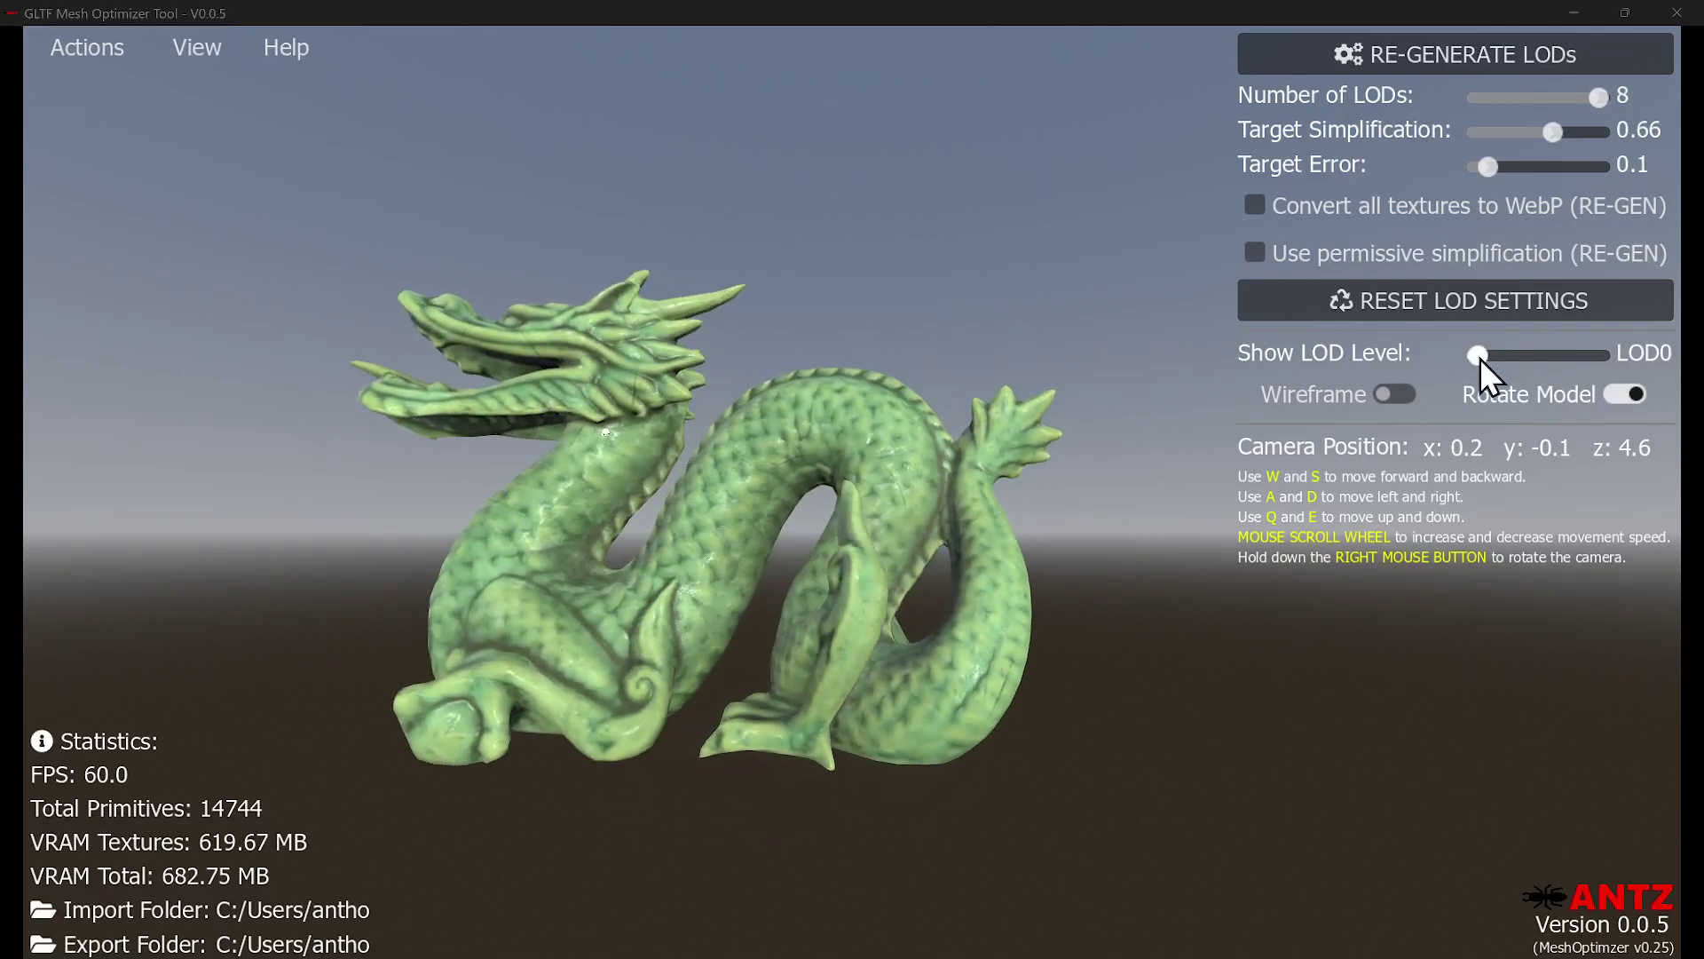
Preview the dragon at lower and full-detail LOD levels, ending back at LOD0.
left_click_drag(1478, 358, 1525, 370)
left_click_drag(1632, 370, 1462, 360)
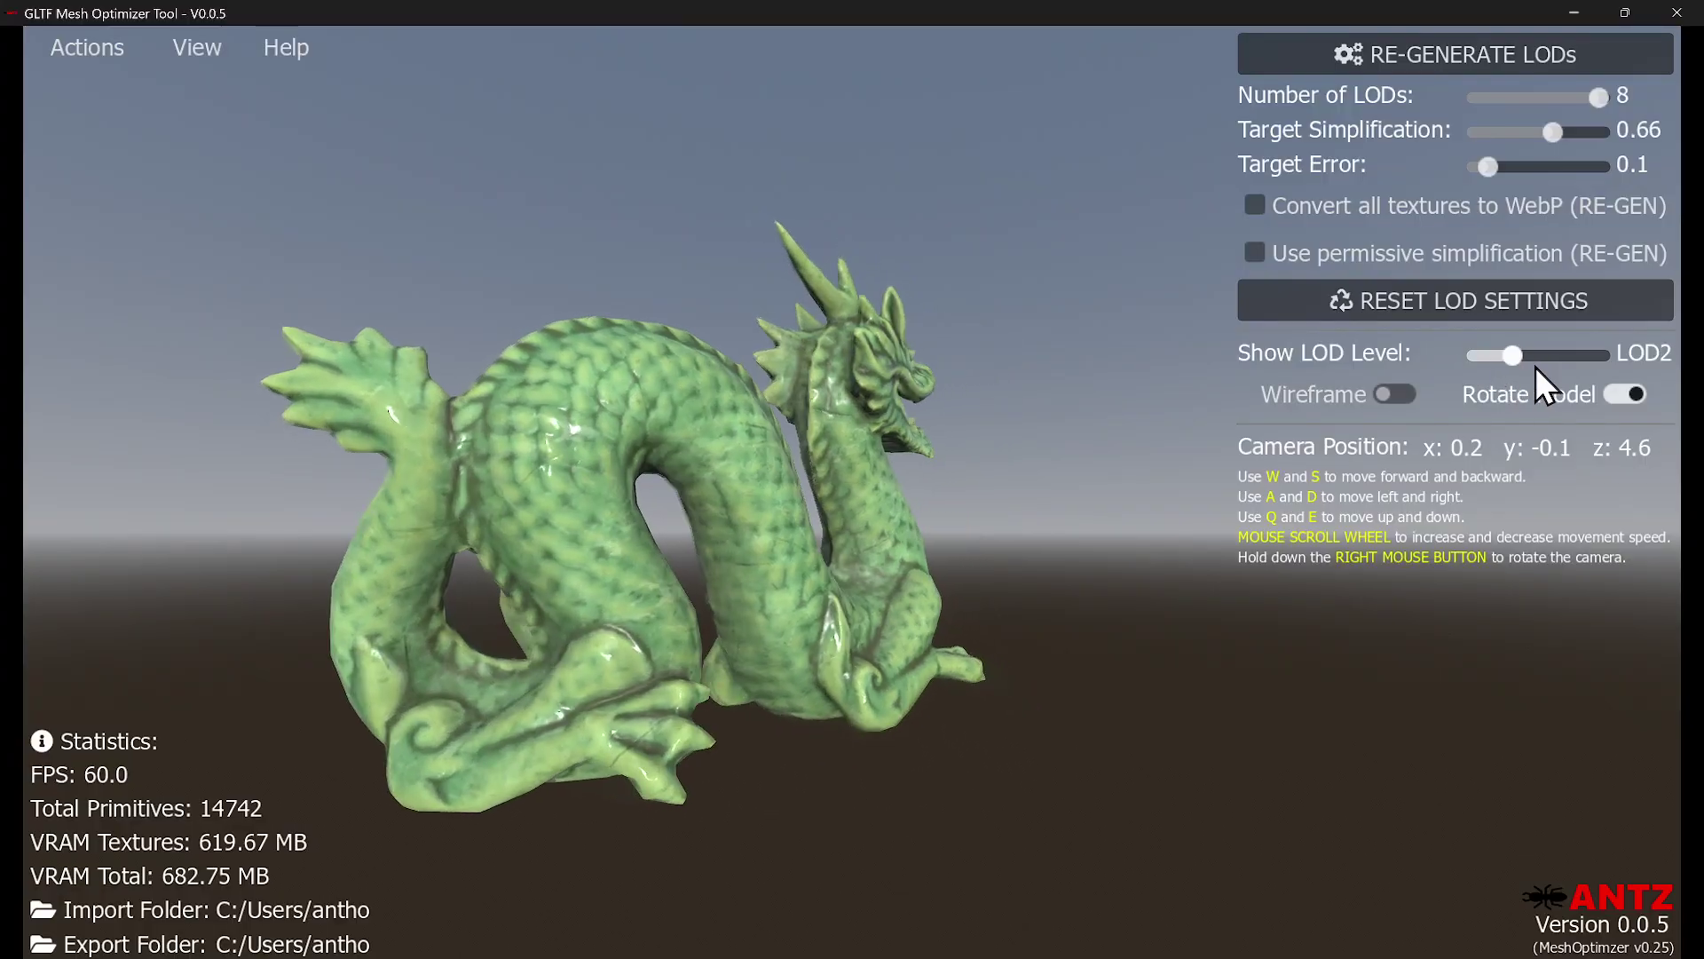
mouse_move(1612, 366)
left_mouse_down()
mouse_move(1466, 365)
mouse_move(1618, 366)
left_mouse_up()
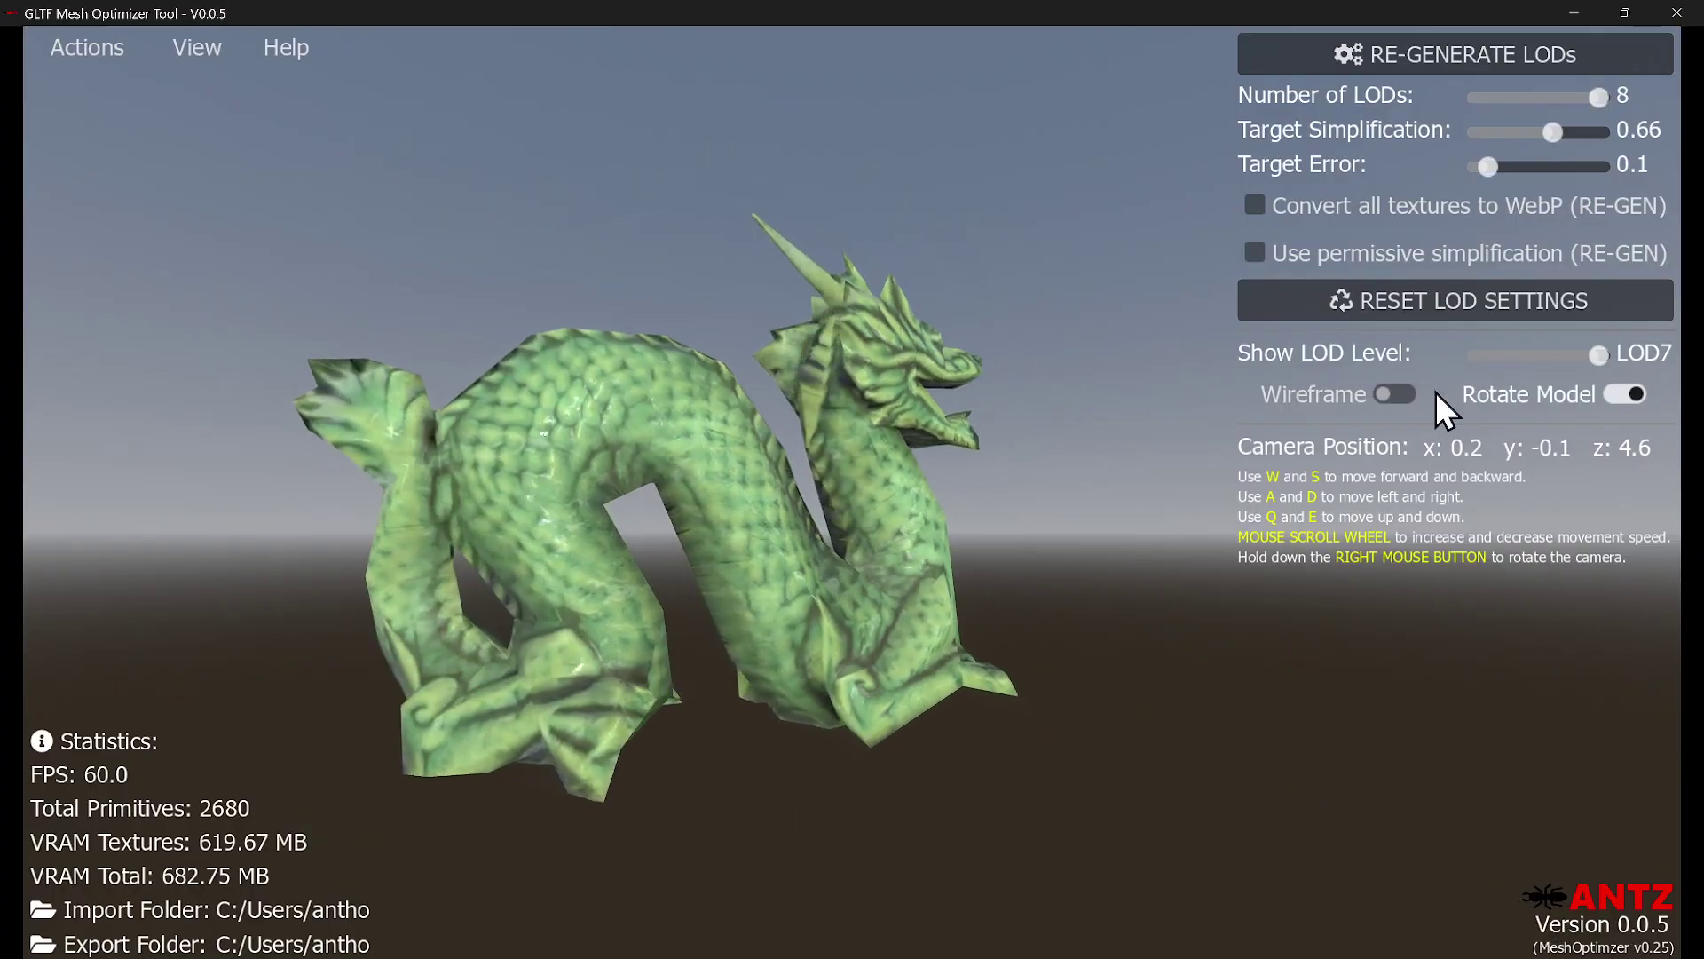
left_click_drag(1600, 351, 1279, 379)
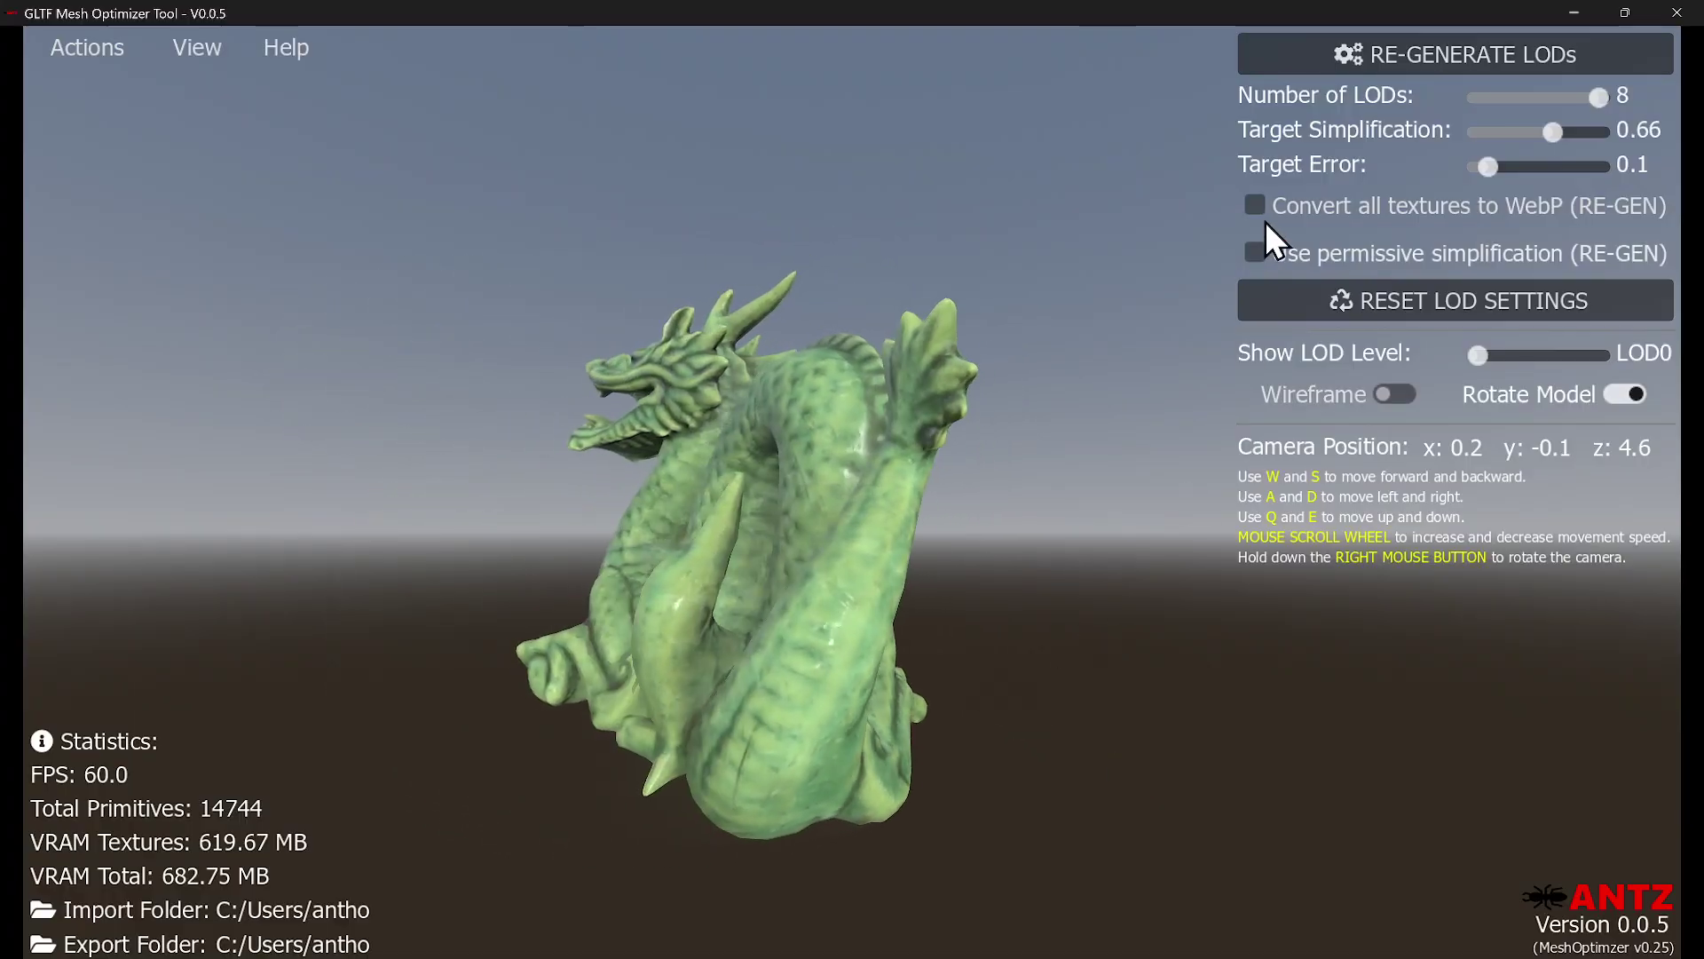
Regenerate the LODs with 'Convert all textures to WebP' enabled, then turn WebP conversion off.
mouse_move(1254, 206)
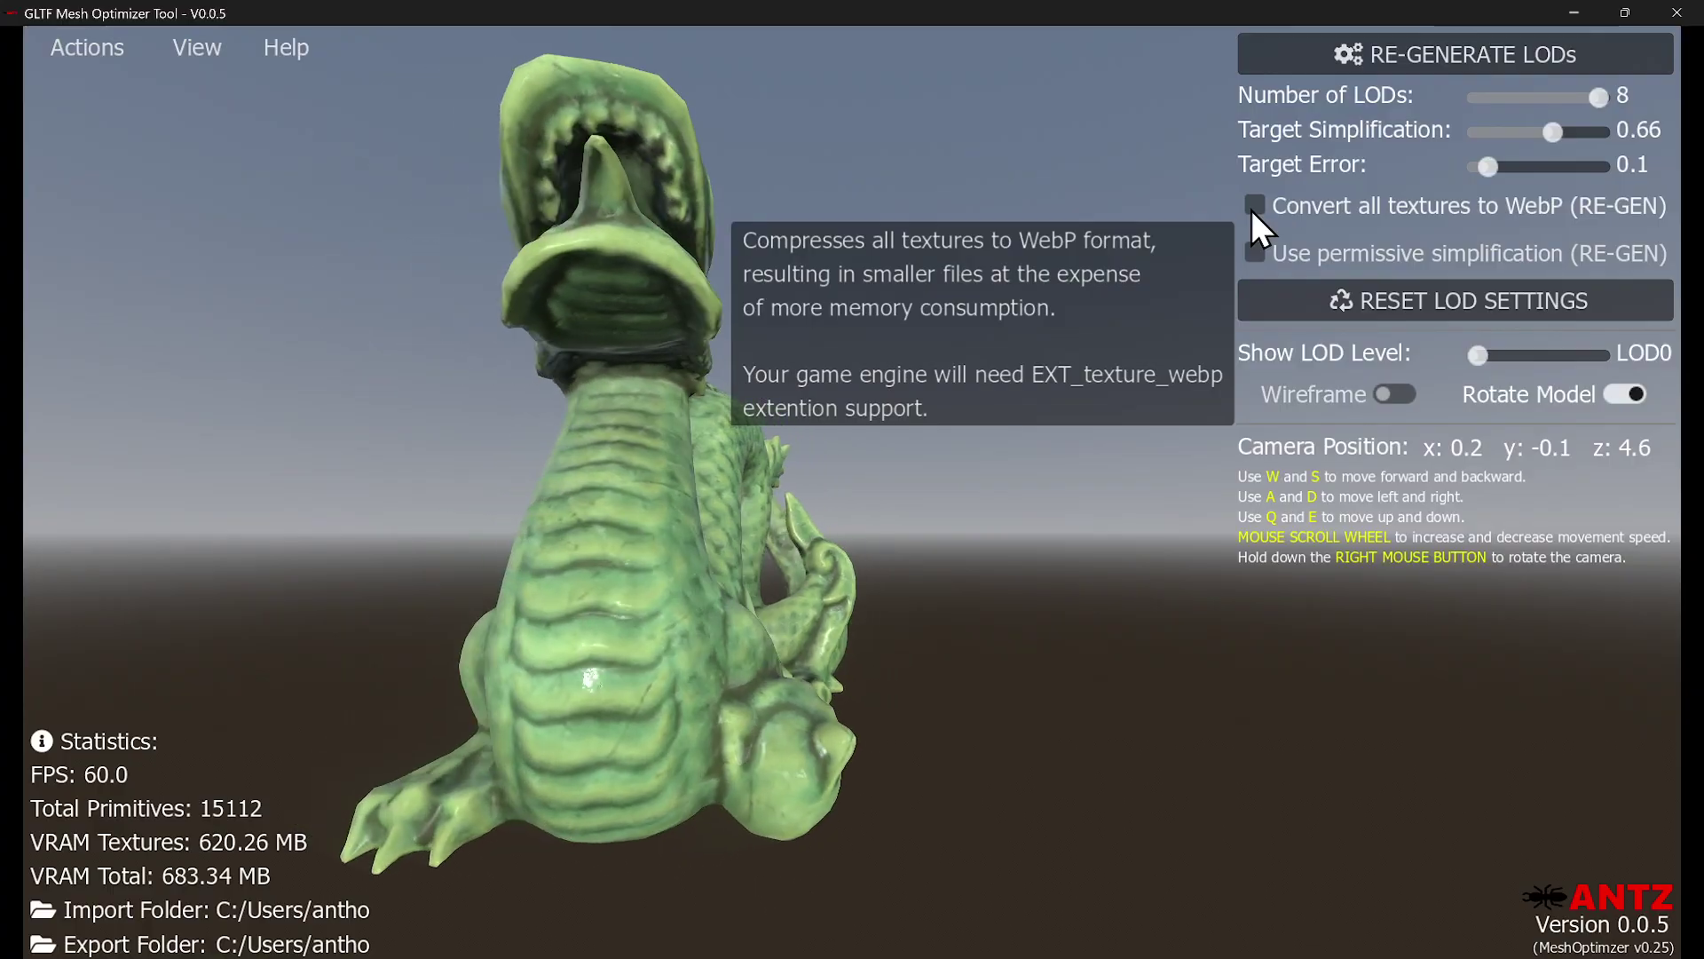
left_click(1252, 208)
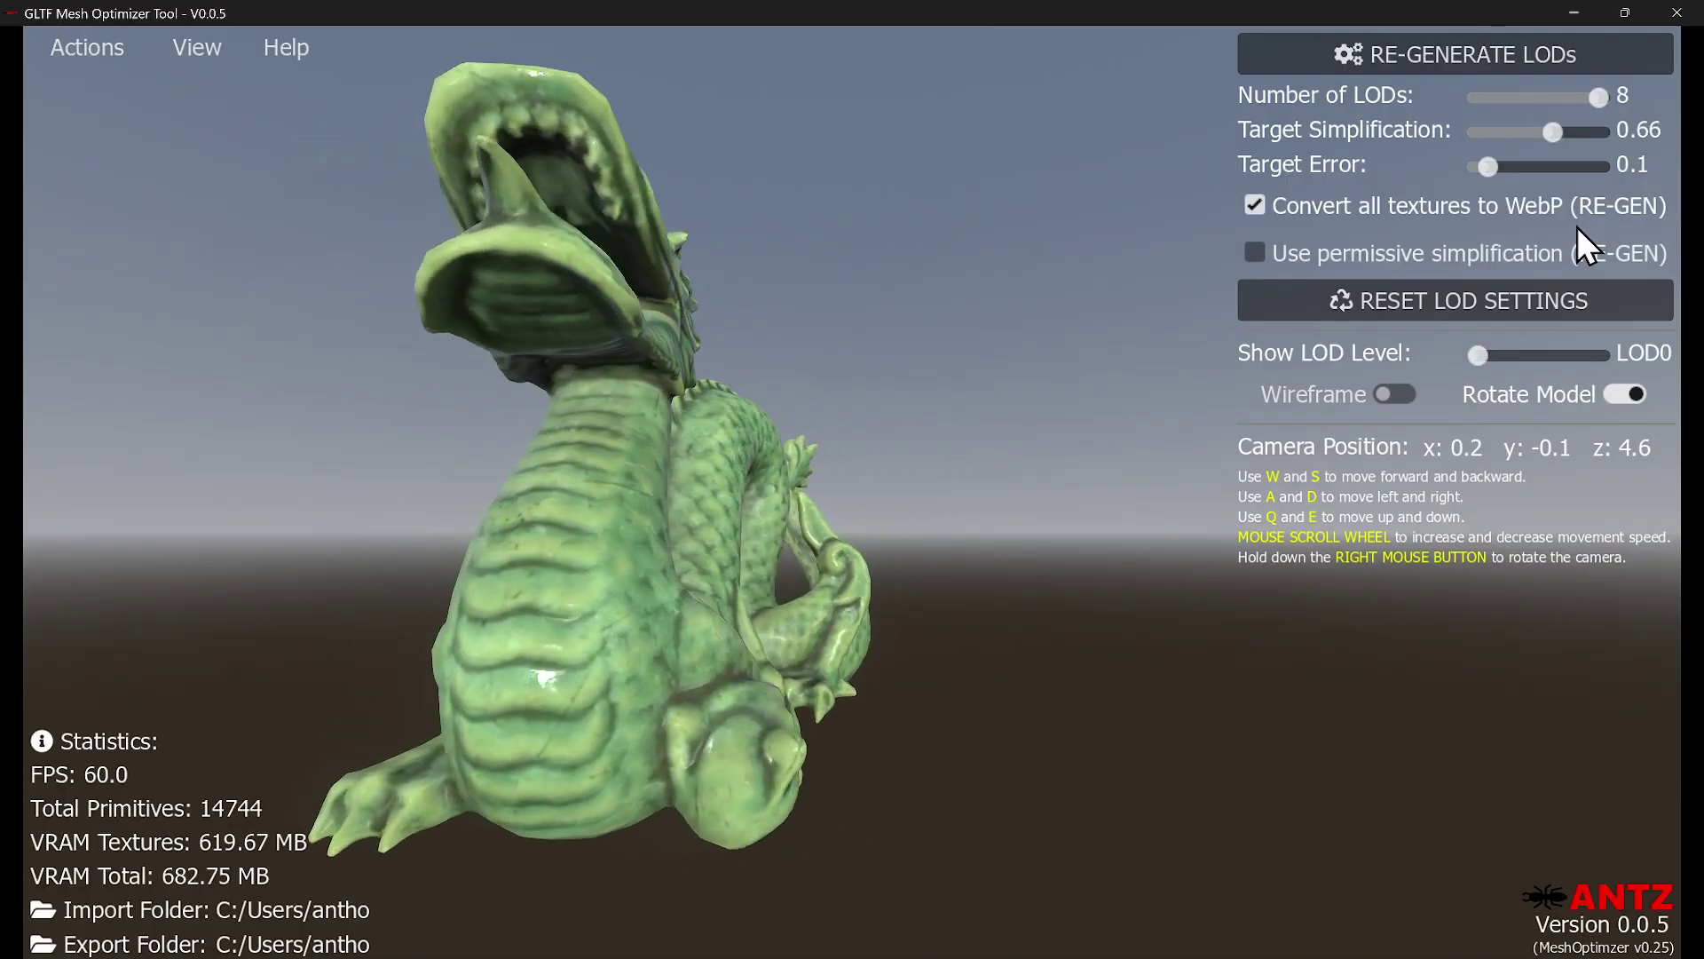
left_click(1455, 62)
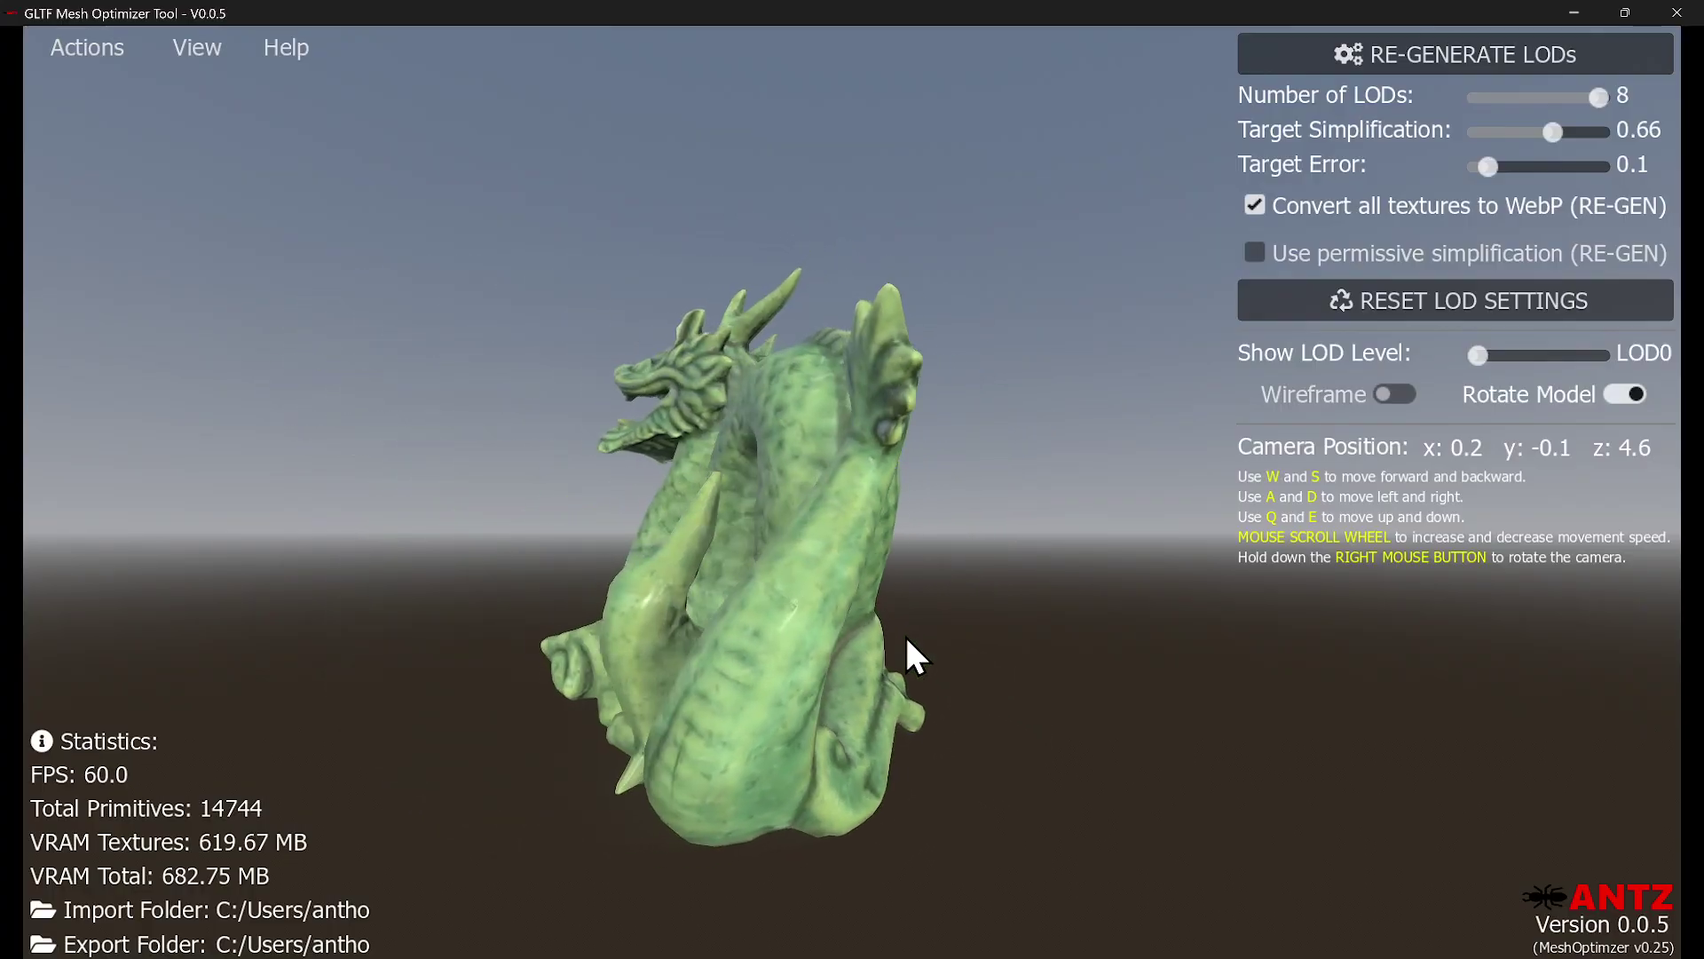
left_click(1257, 209)
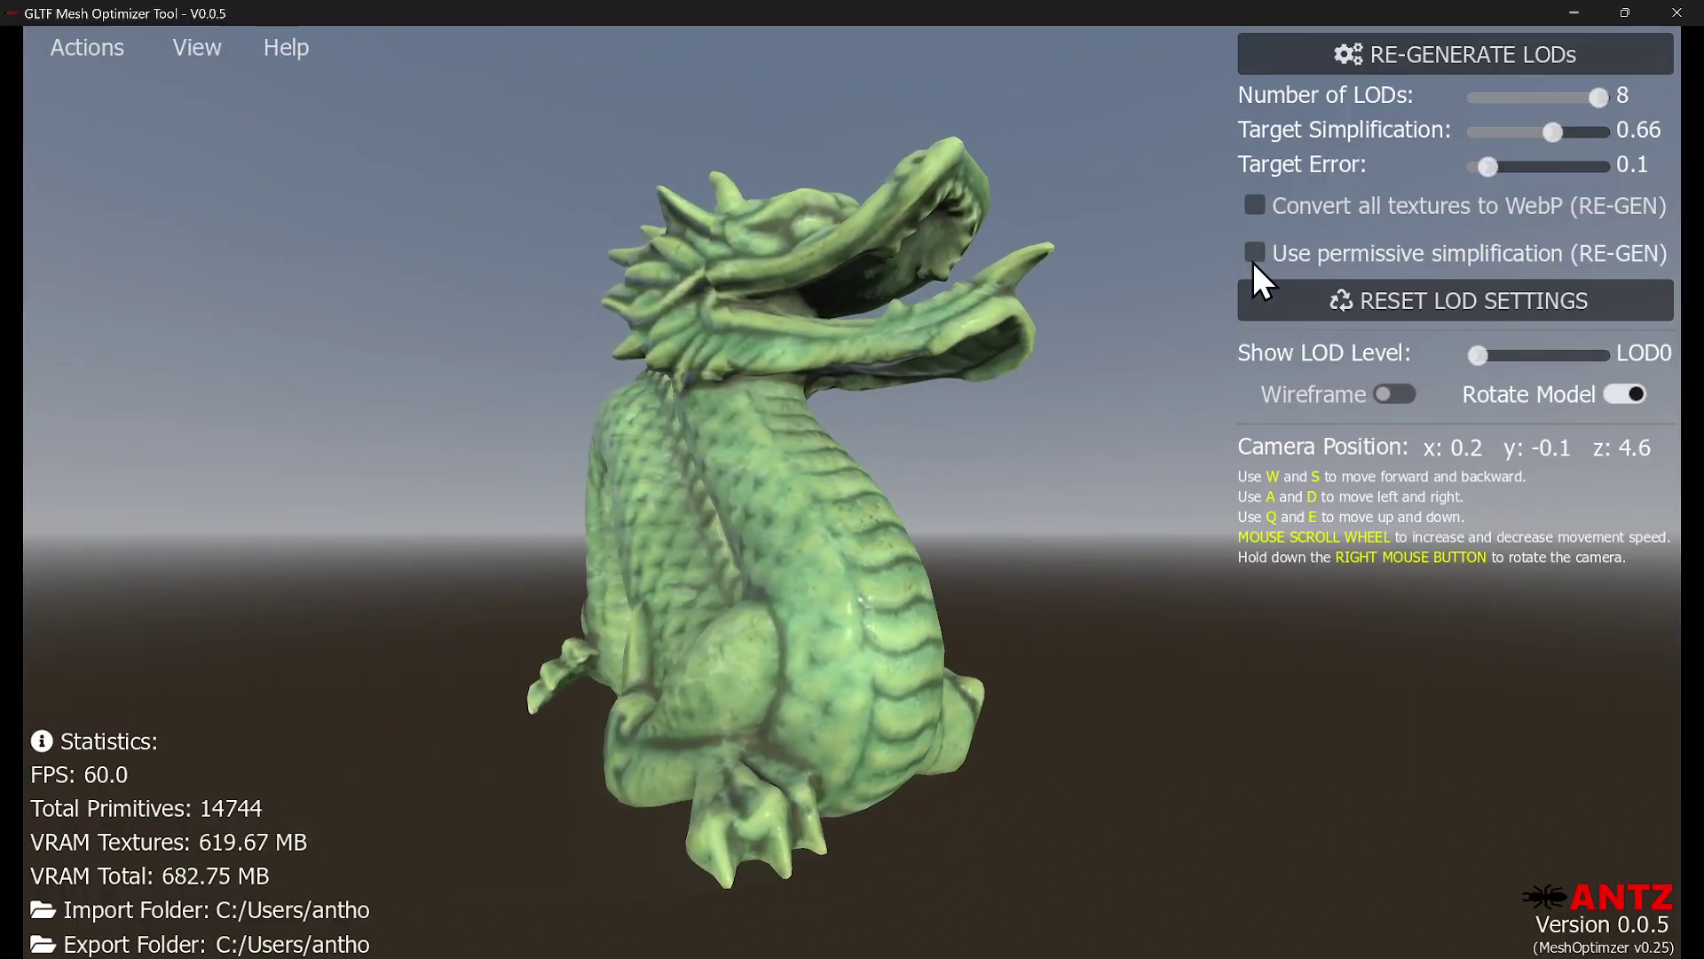
Enable 'Use permissive simplification', preview the LOD2 mesh, then minimize the tool to the browser.
mouse_move(1255, 257)
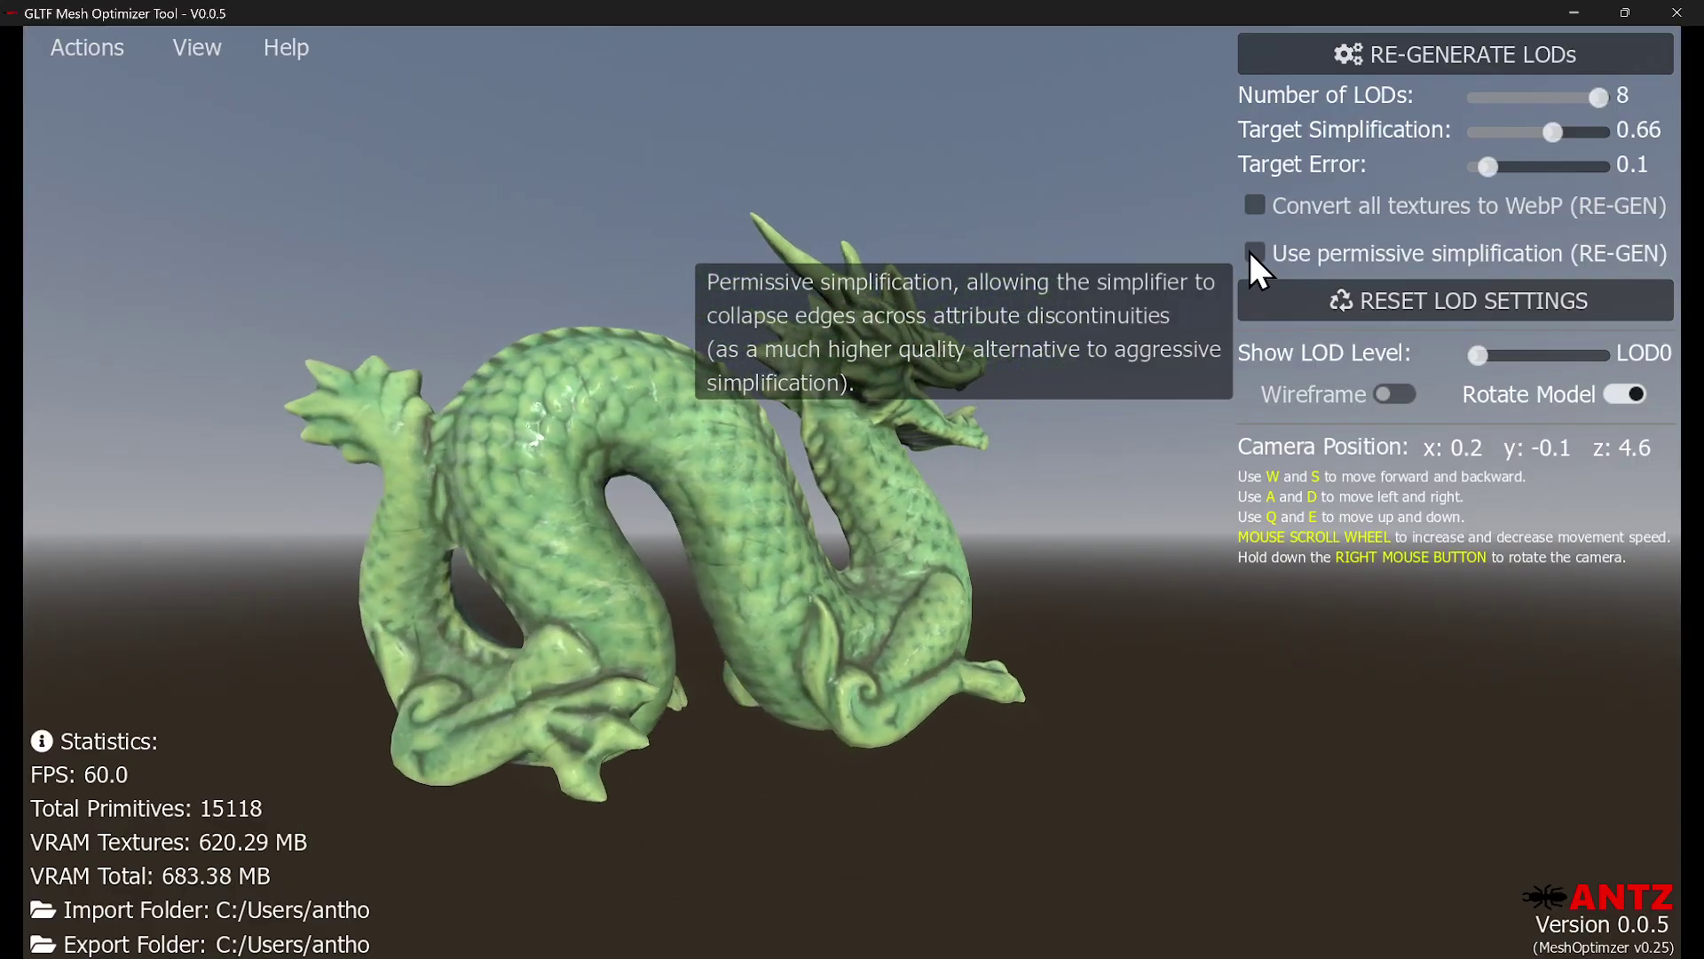
left_click(1251, 252)
mouse_move(1473, 361)
left_mouse_down()
mouse_move(1633, 359)
mouse_move(1427, 348)
mouse_move(1607, 355)
mouse_move(1461, 355)
left_mouse_up()
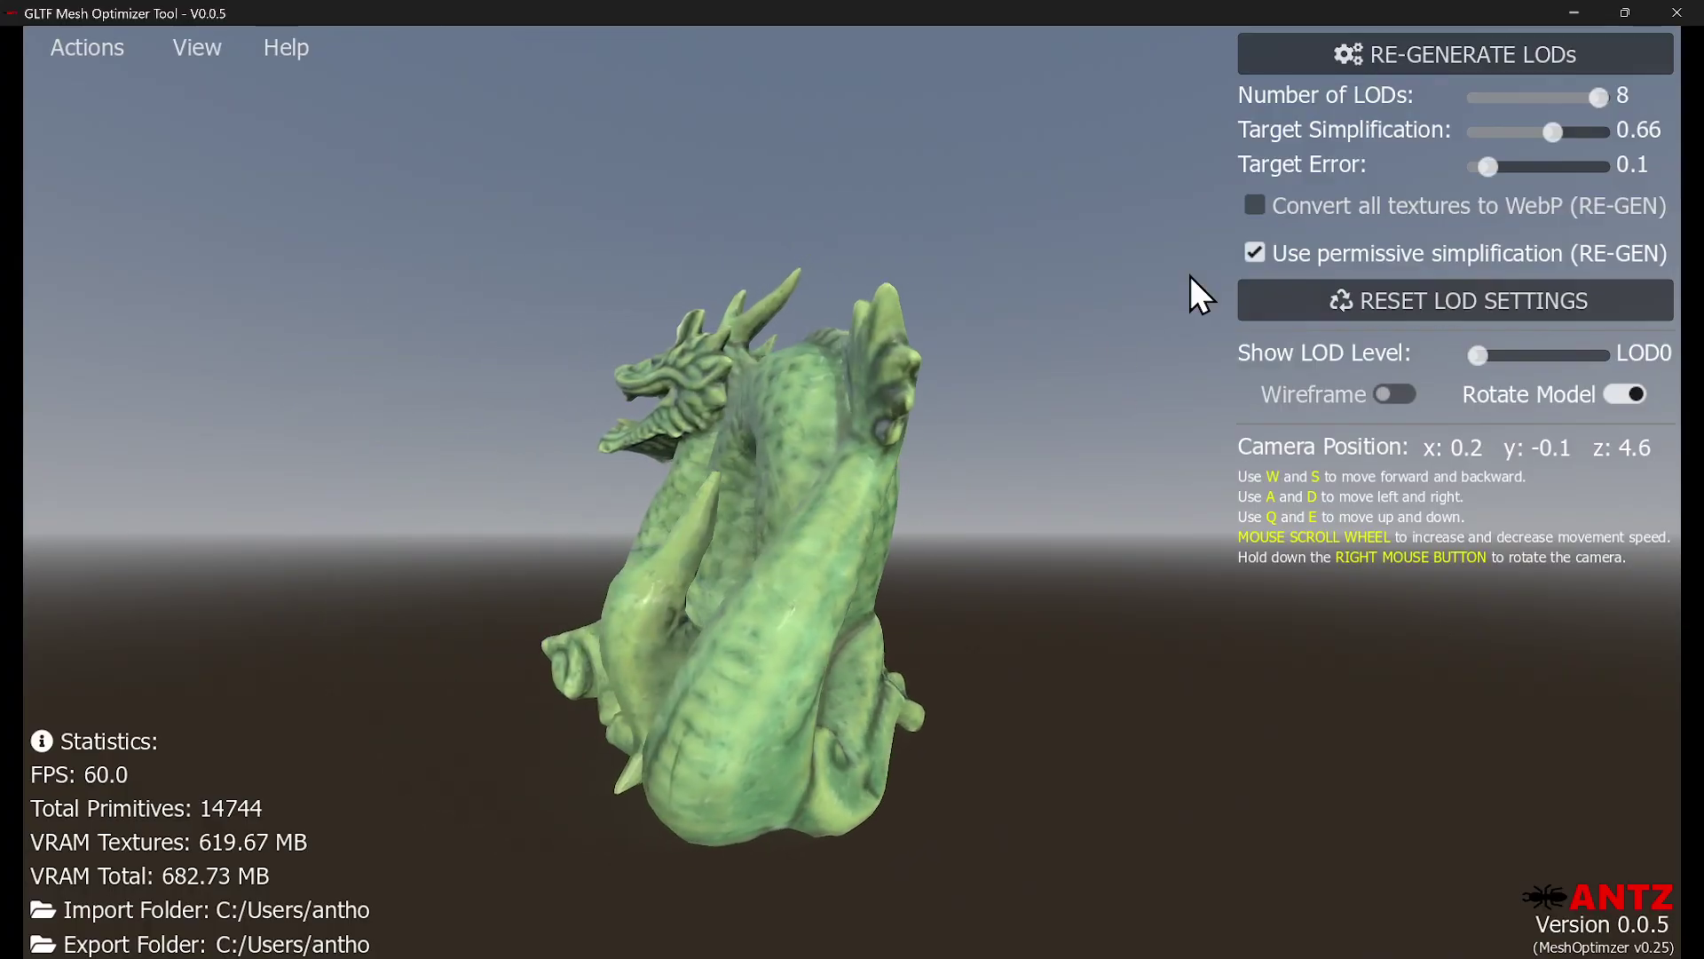
left_click(1574, 13)
left_click(108, 17)
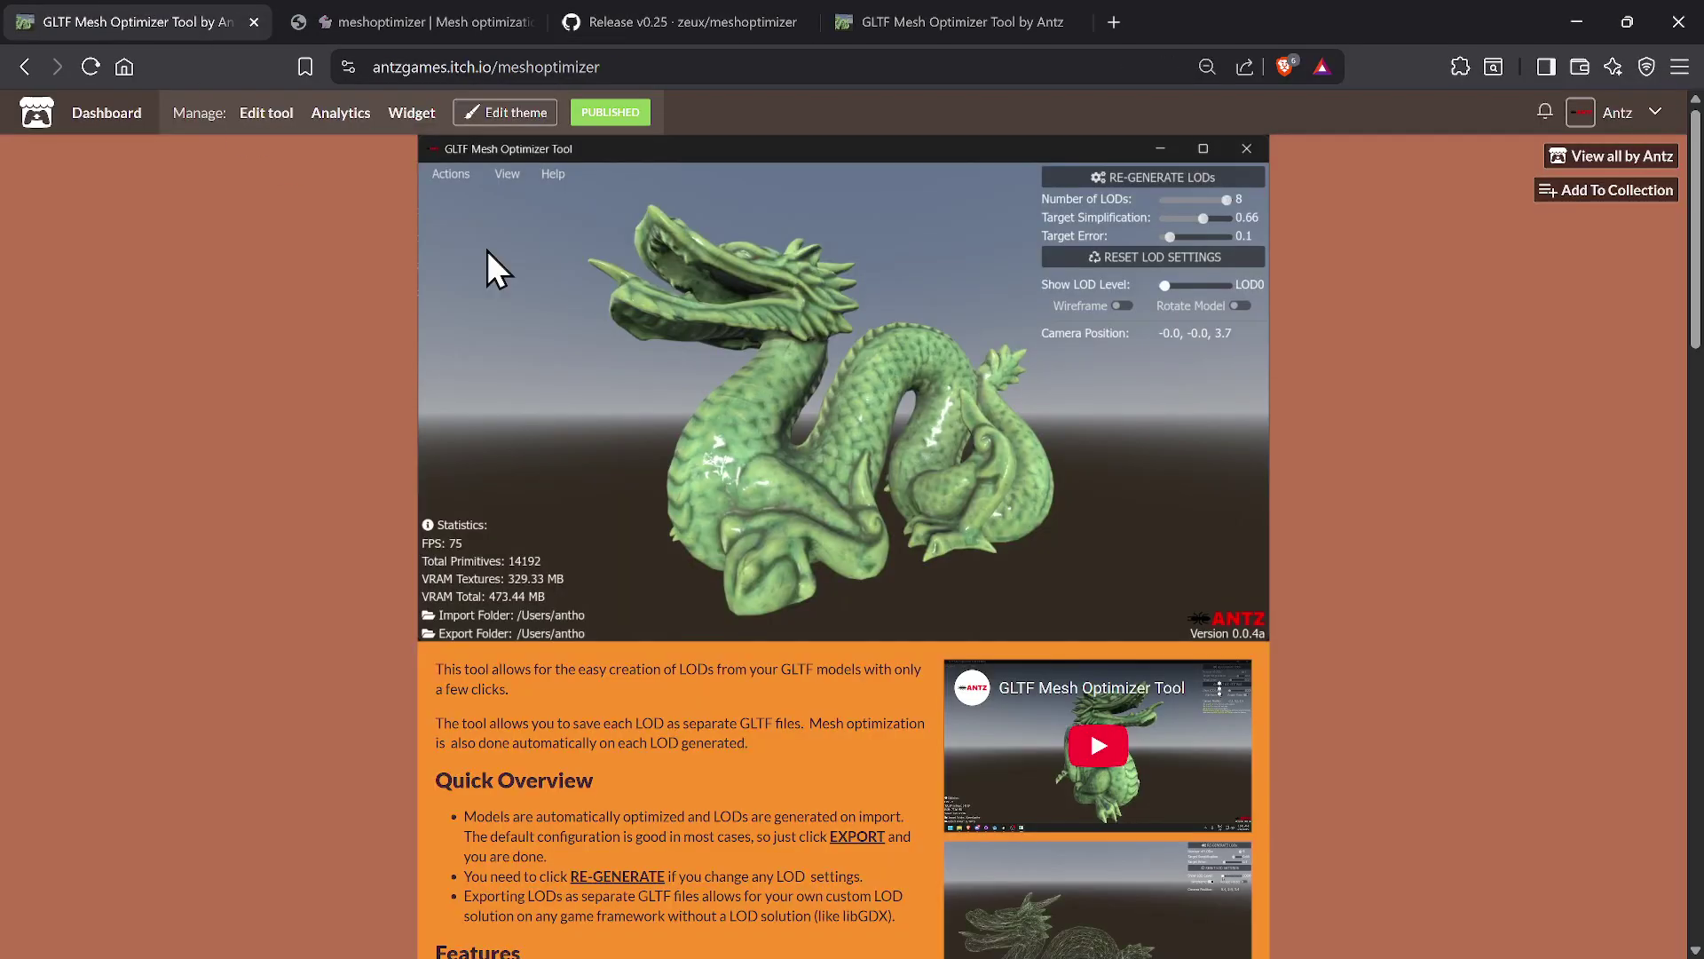
left_click(353, 14)
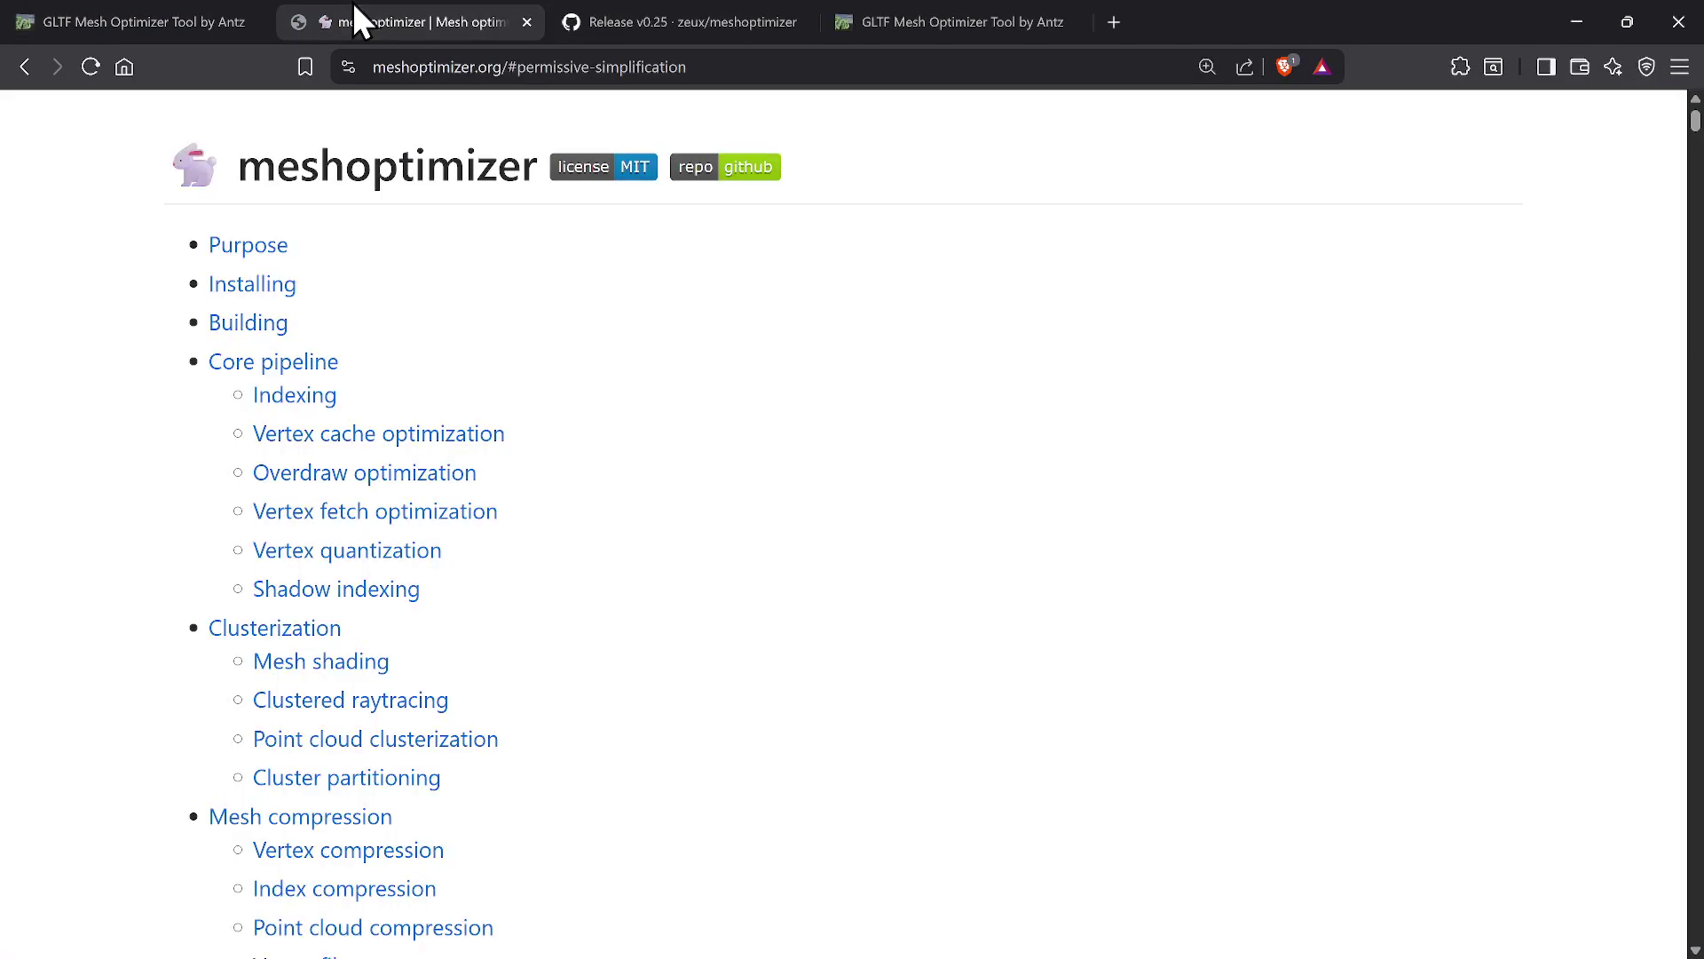
left_click(655, 15)
scroll(852, 355, "down", 10)
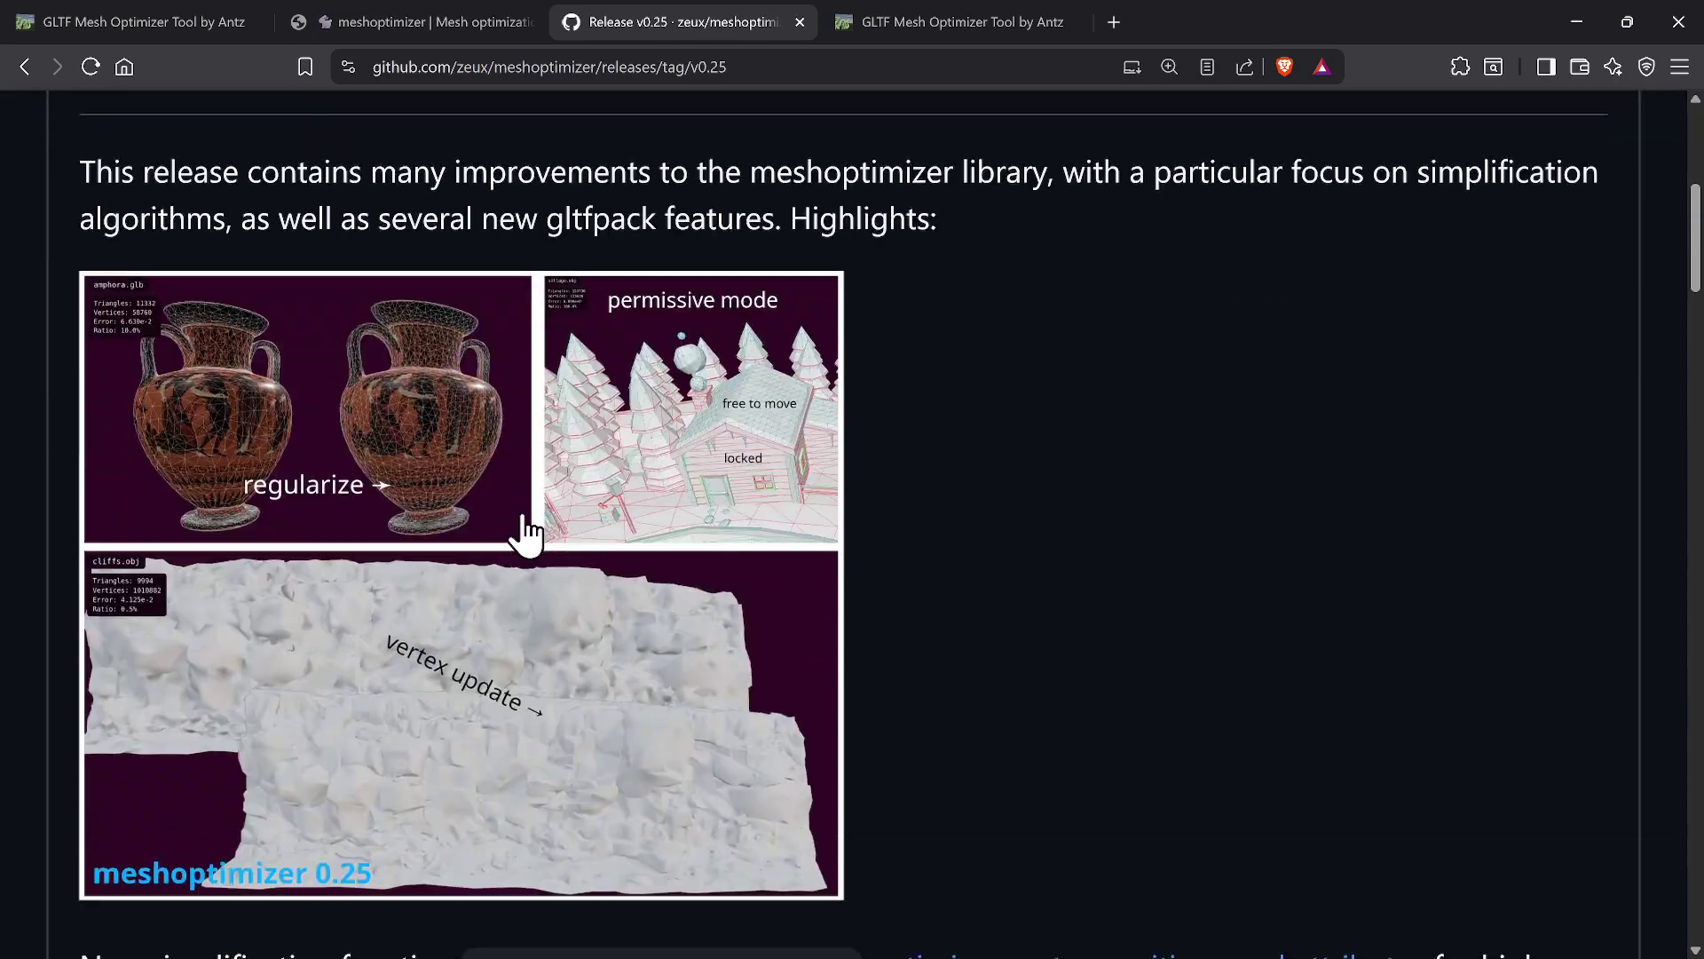
scroll(752, 462, "down", 10)
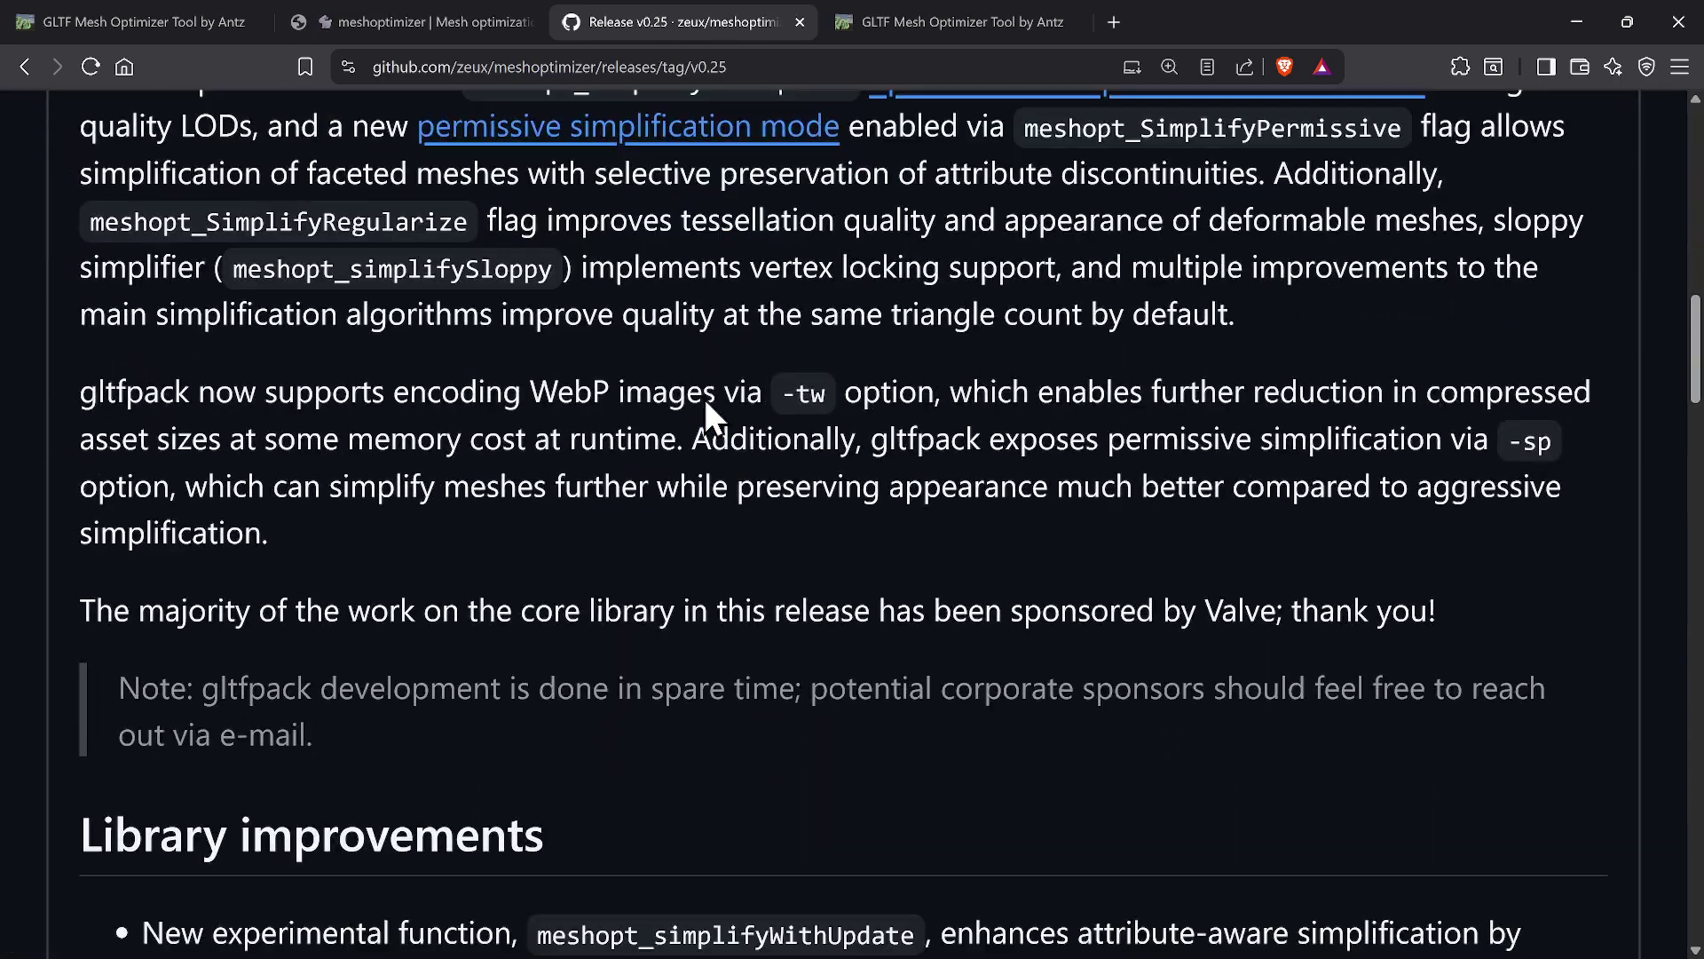
scroll(703, 396, "down", 12)
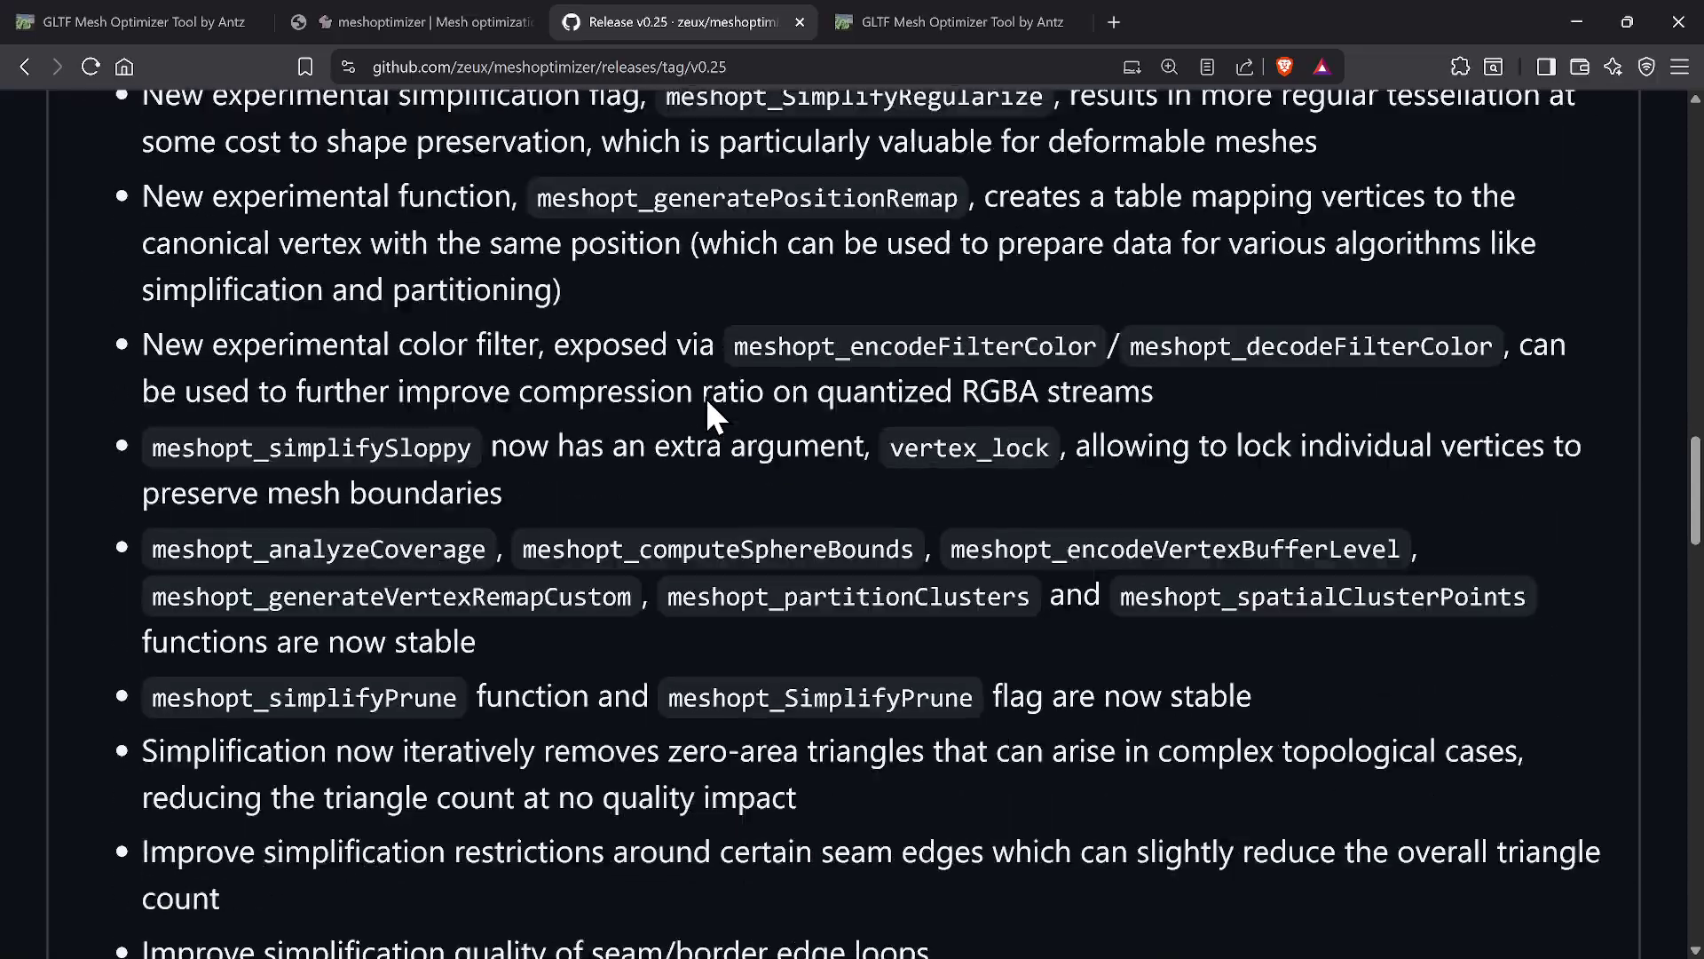
scroll(707, 401, "down", 12)
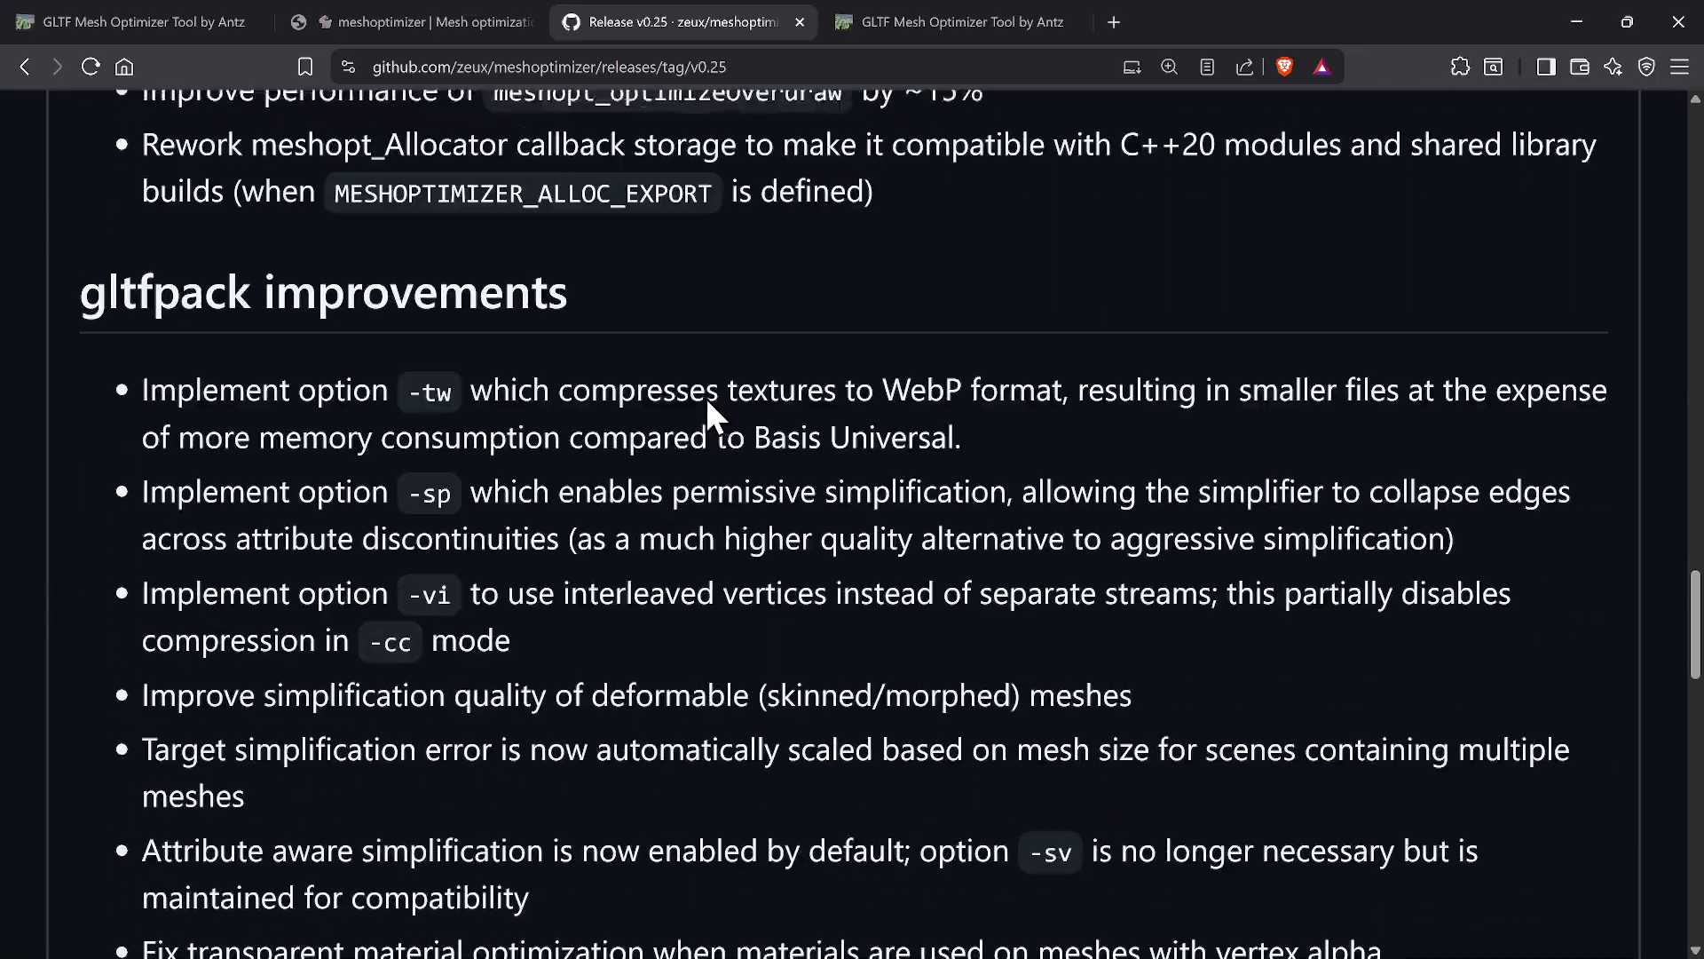
scroll(706, 397, "down", 10)
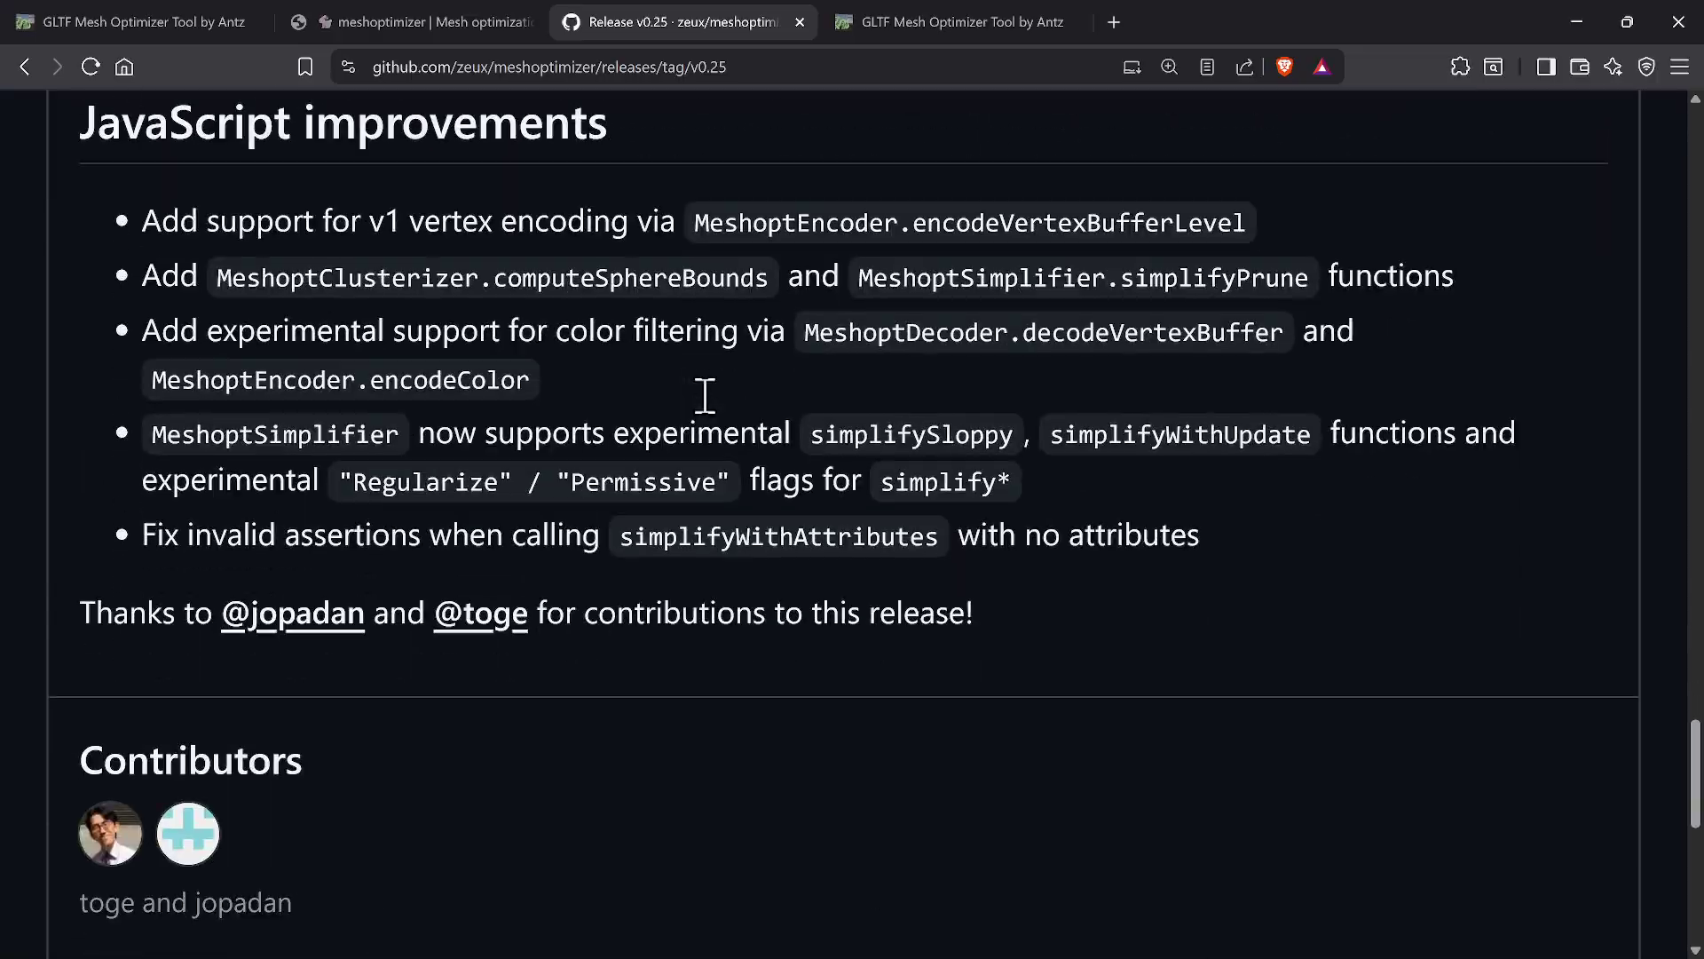
scroll(678, 555, "up", 10)
scroll(682, 561, "up", 18)
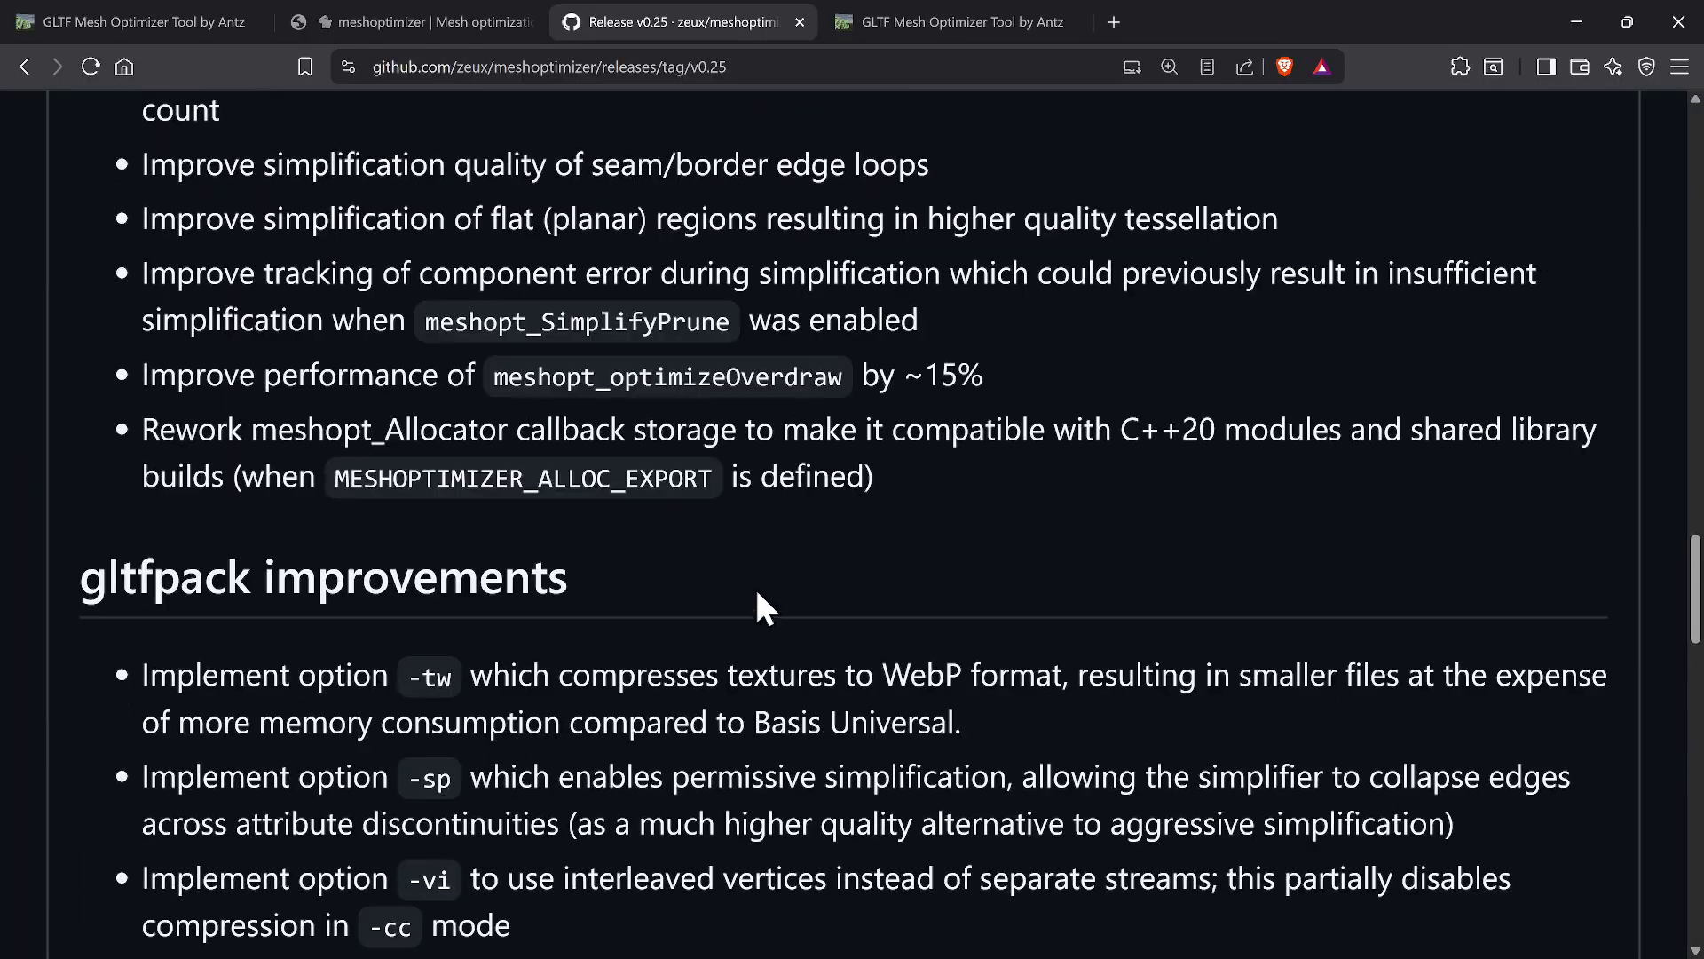
scroll(797, 555, "up", 3)
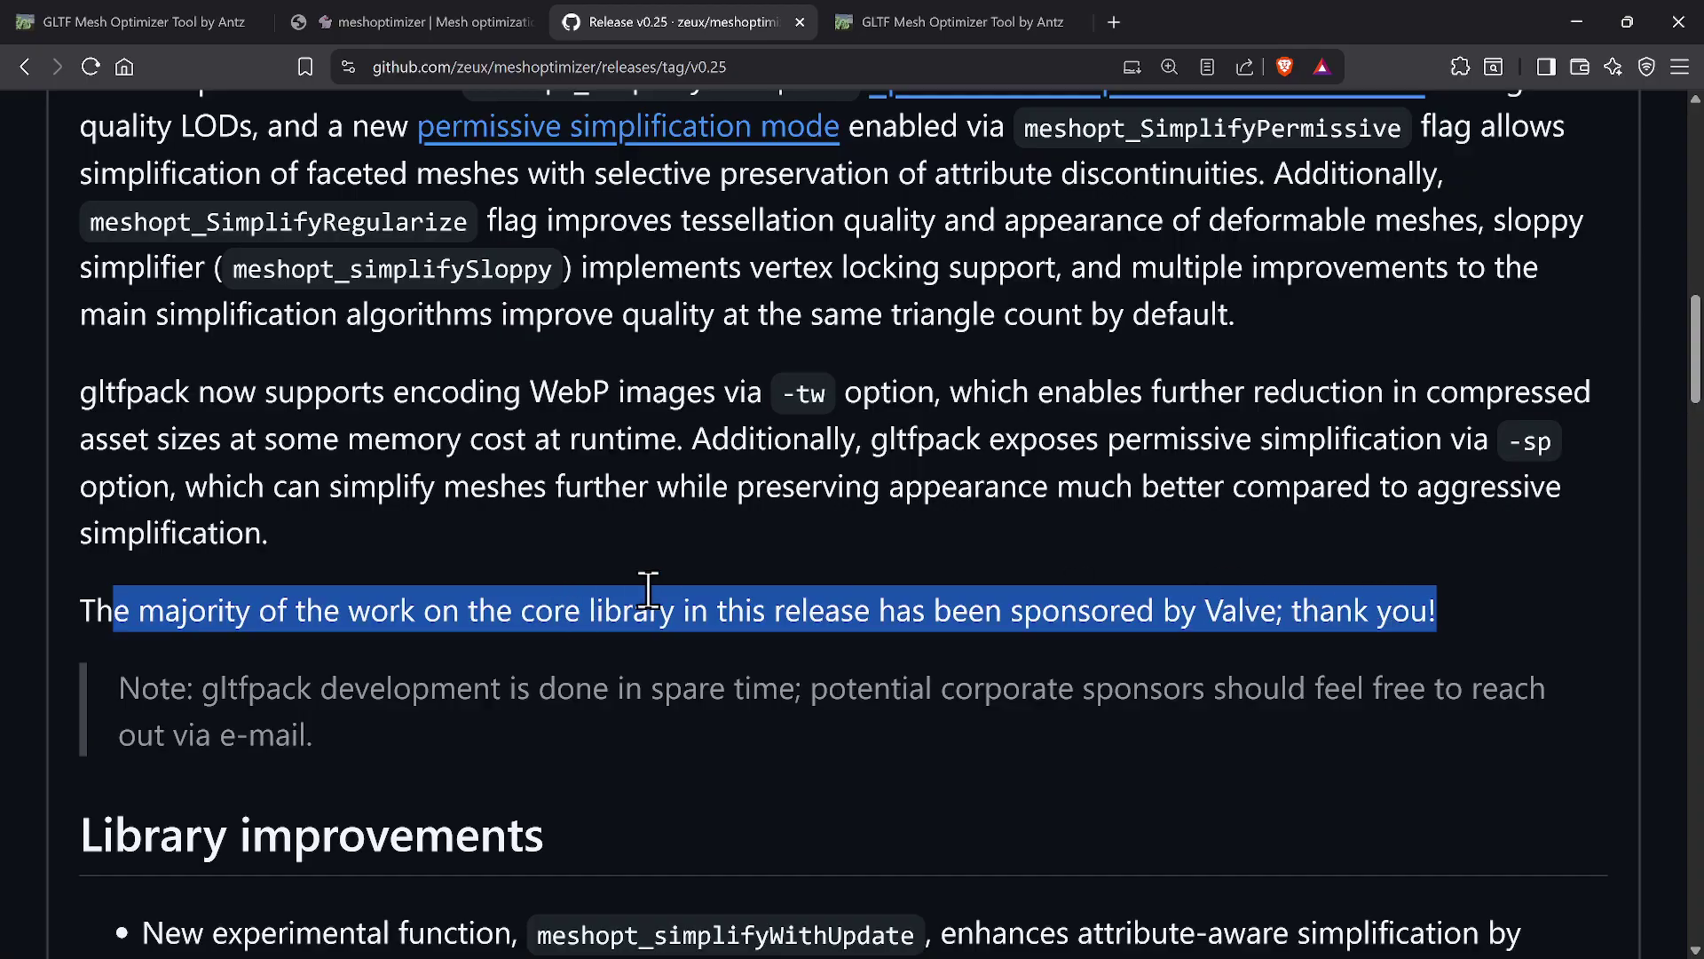
scroll(649, 588, "down", 20)
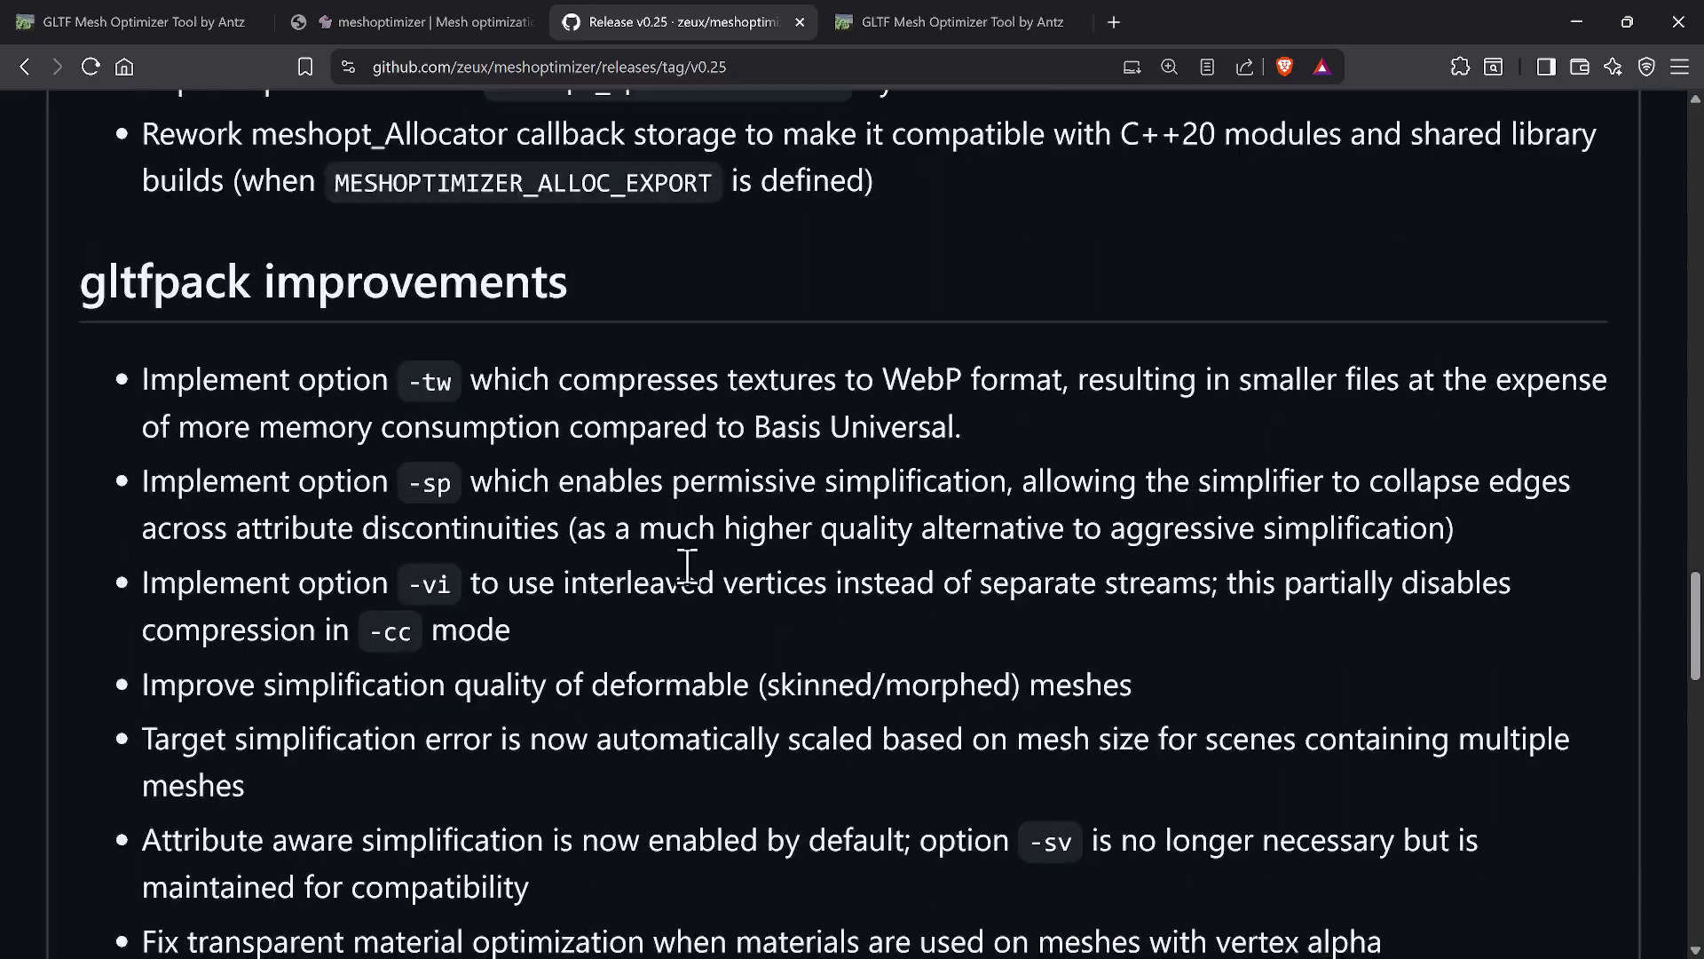
scroll(688, 567, "down", 10)
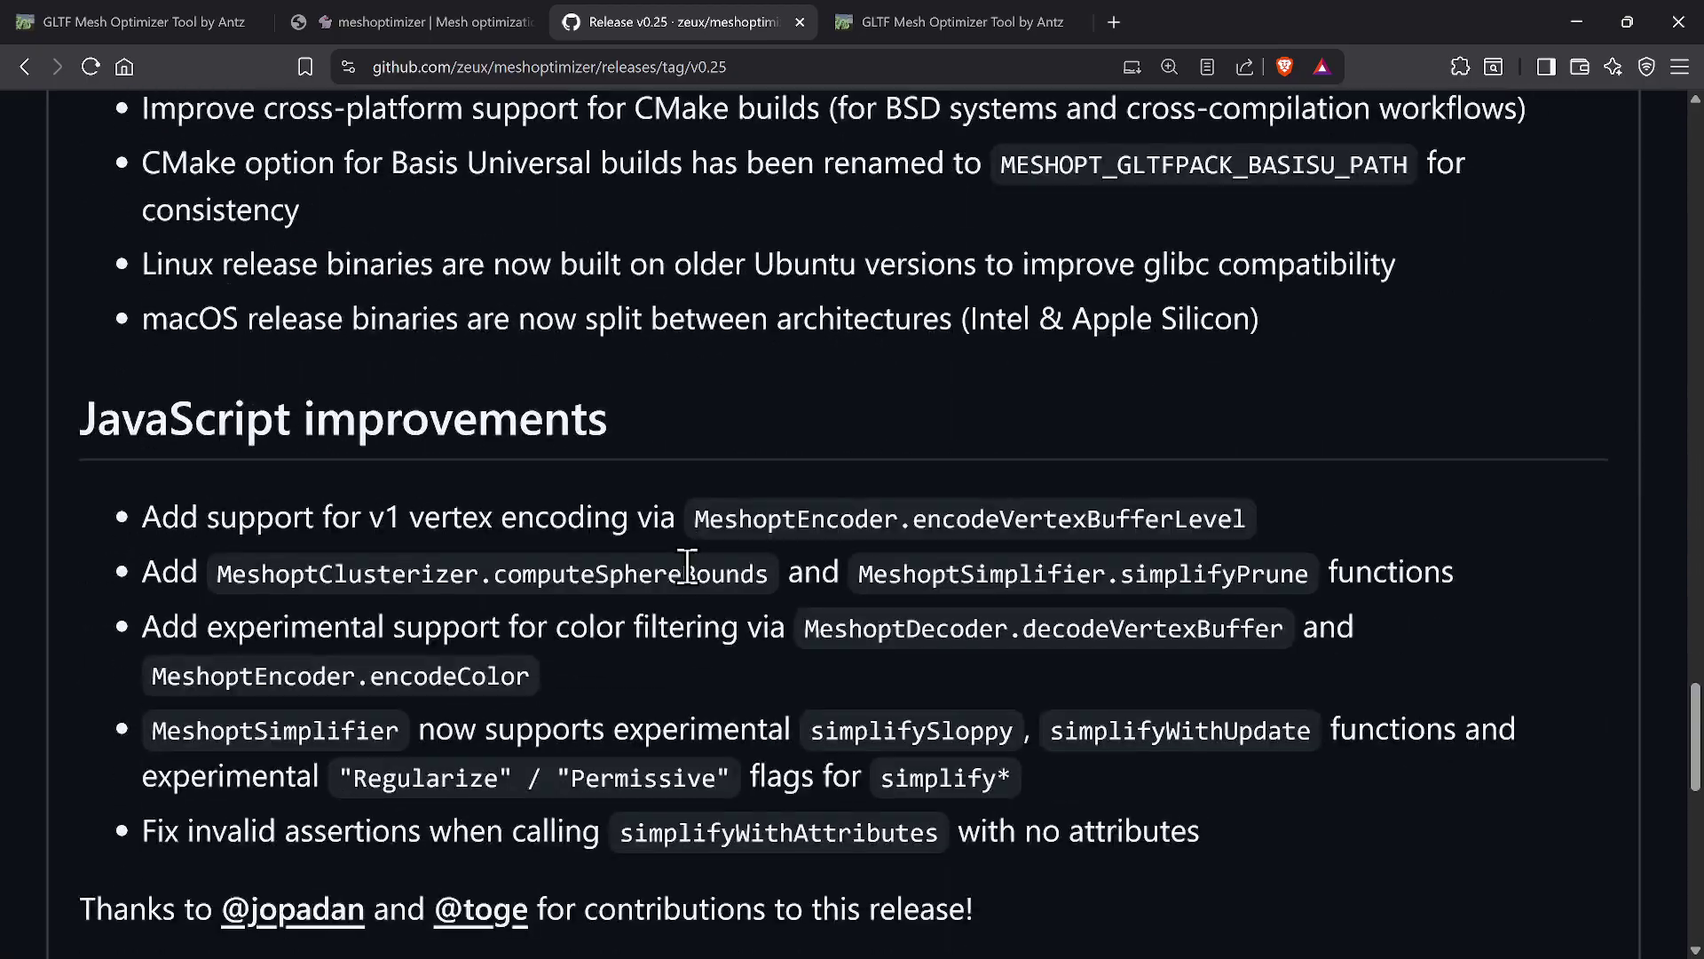
scroll(688, 566, "up", 18)
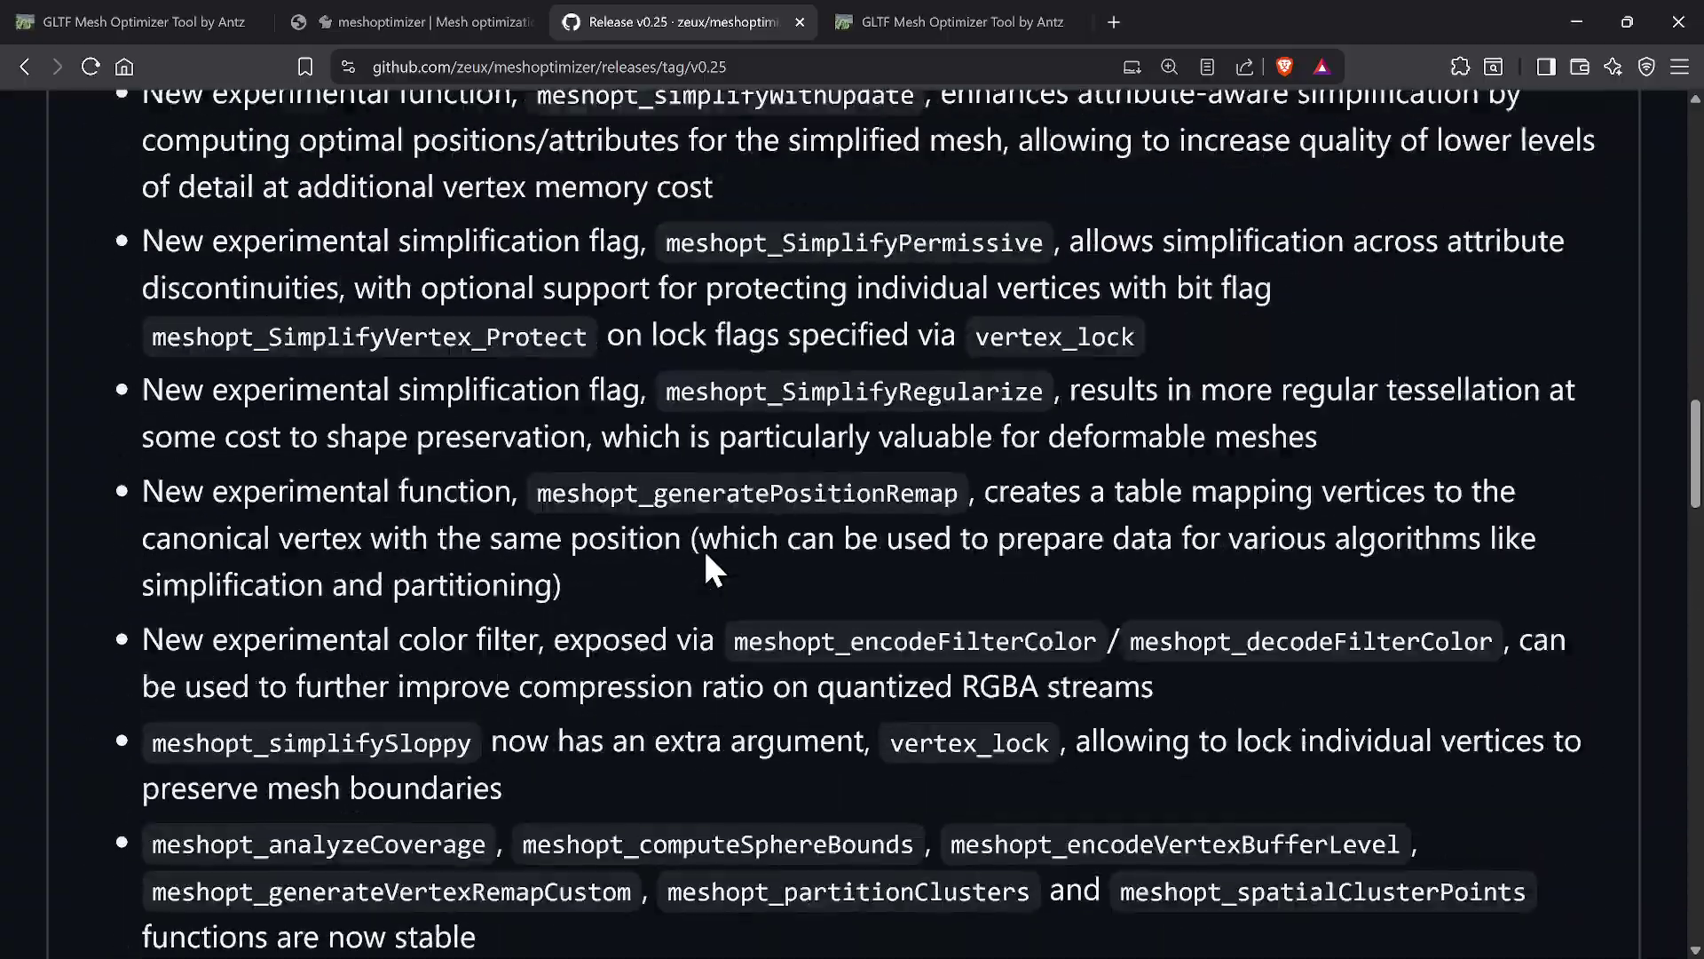
scroll(706, 566, "up", 13)
left_click(839, 577)
scroll(844, 621, "up", 3)
scroll(971, 559, "up", 10)
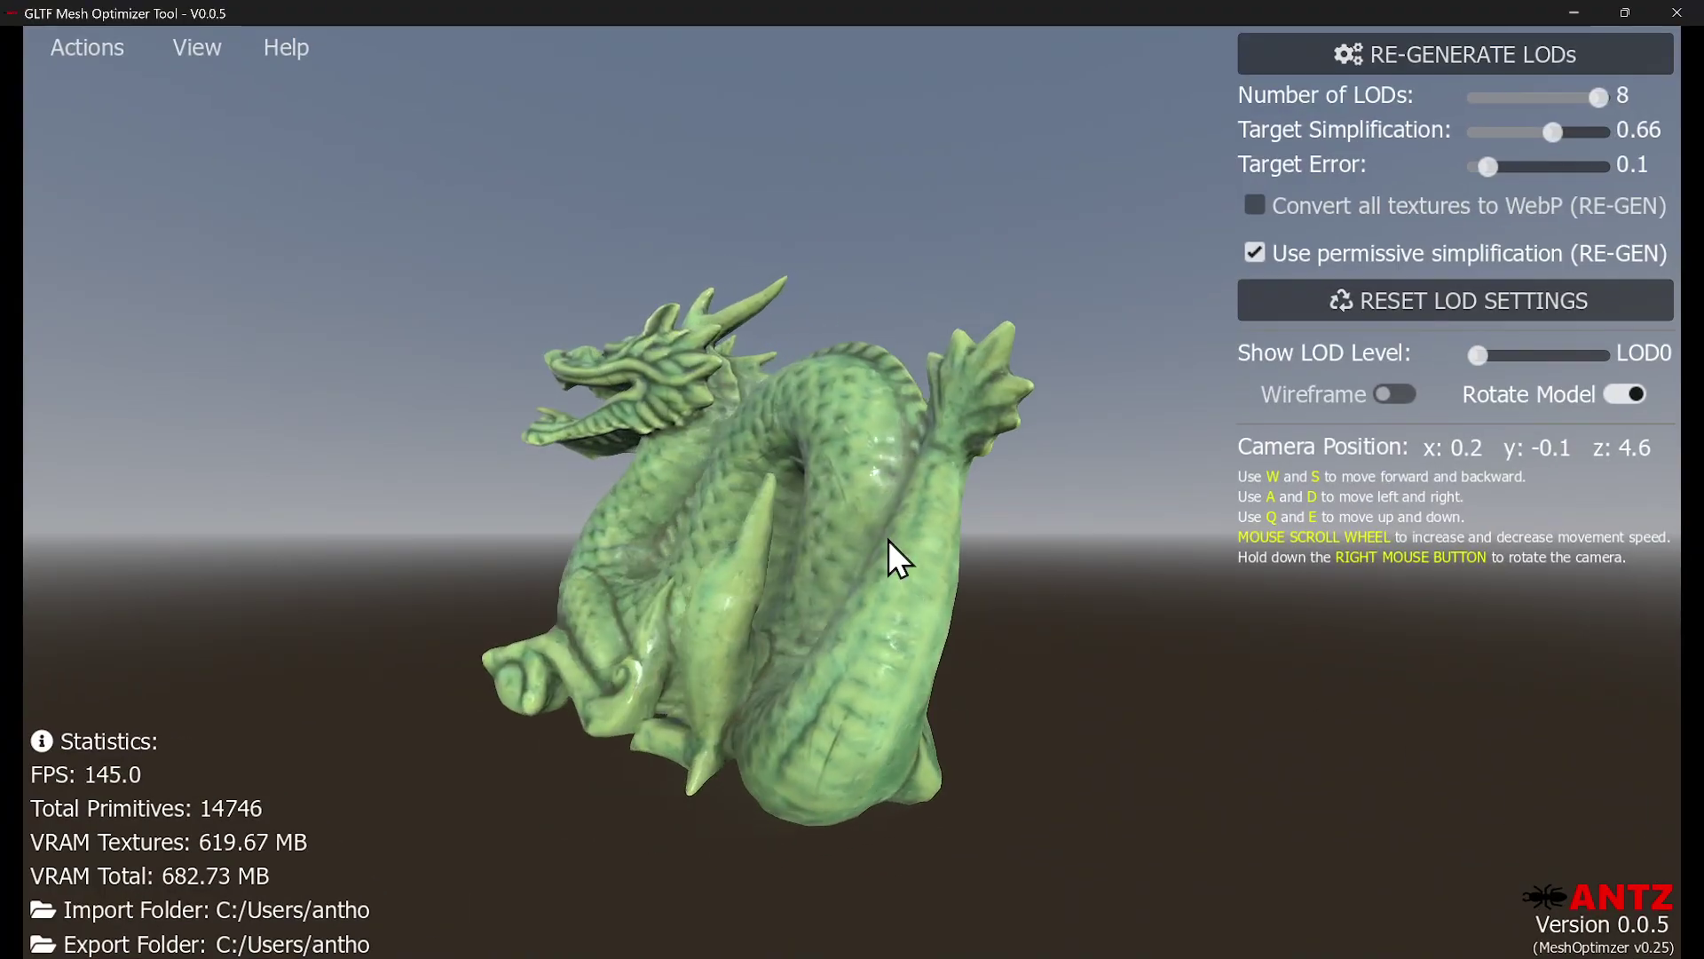
Choose Help > Versions to open the tool's itch.io devlog of releases.
left_click(285, 47)
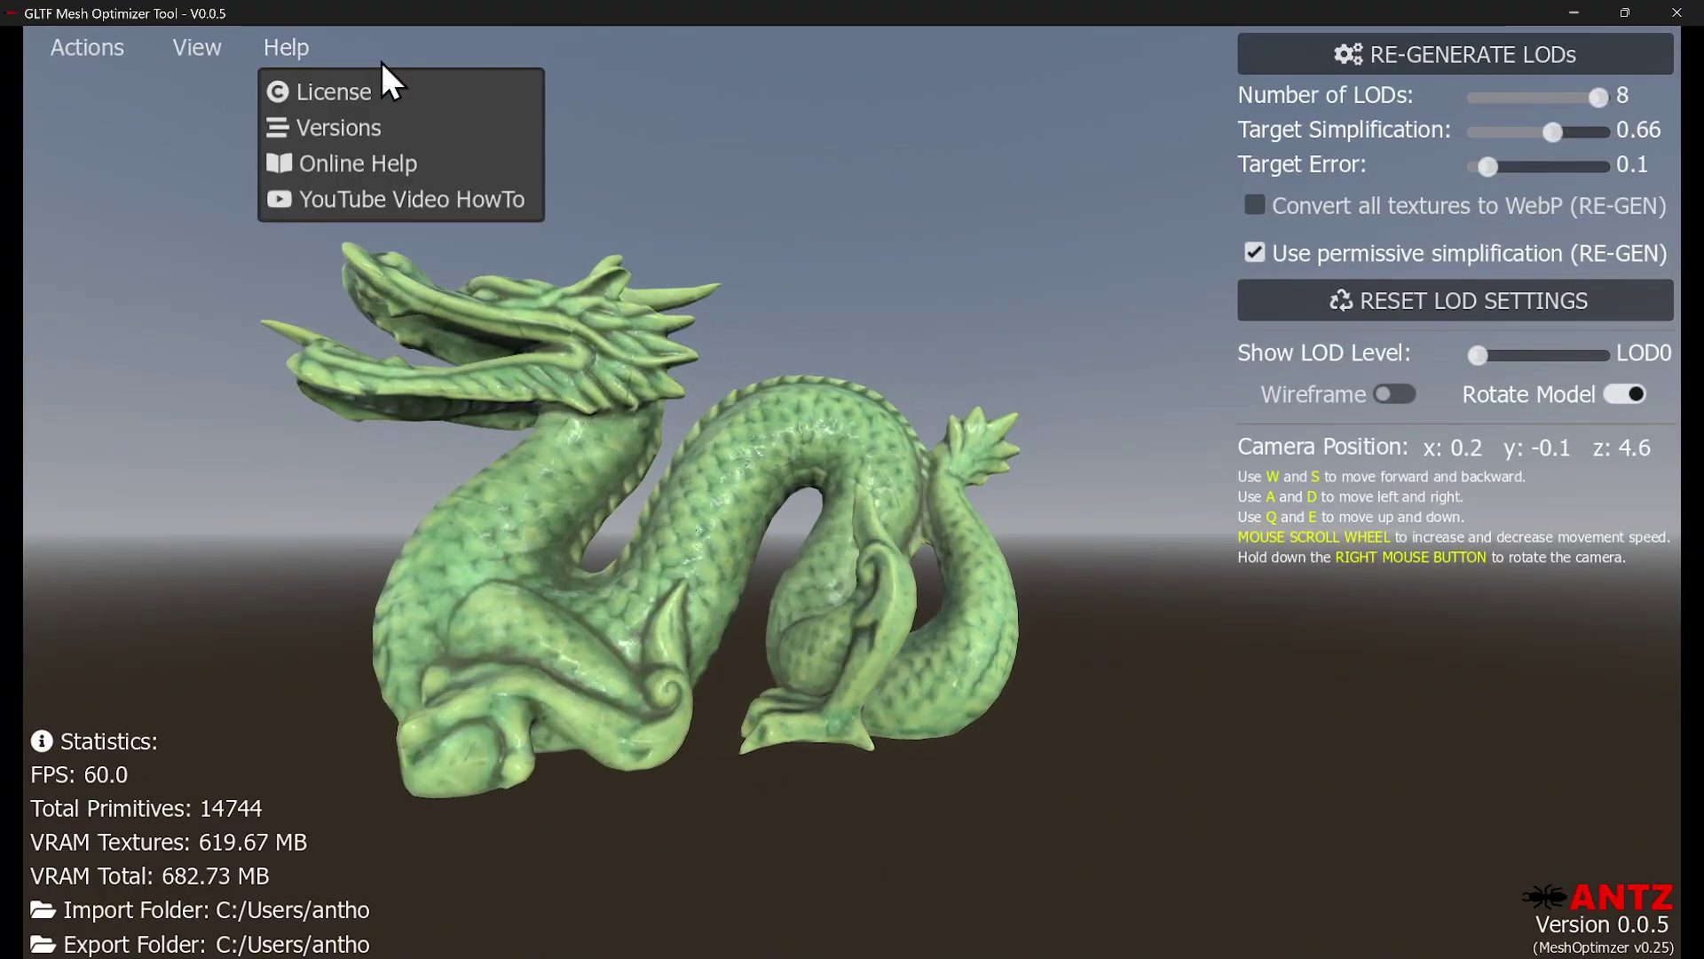
left_click(401, 137)
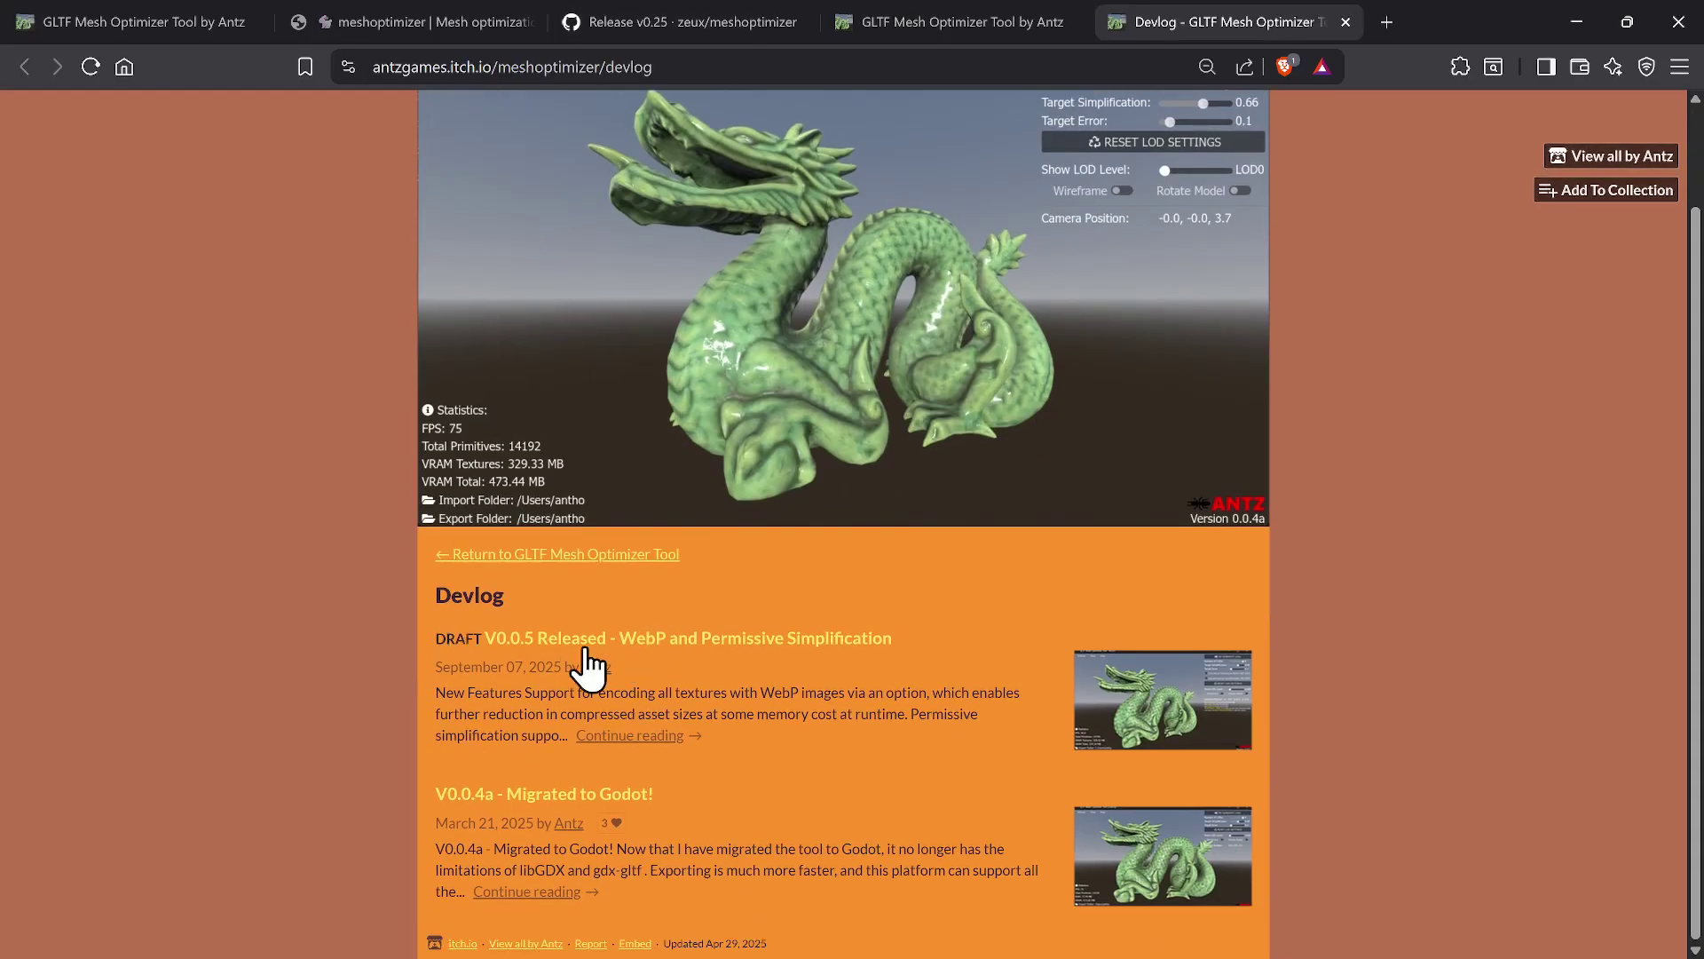
Open and scroll through the 'V0.0.5 Released - WebP and Permissive Simplification' post.
left_click(697, 639)
scroll(774, 528, "down", 6)
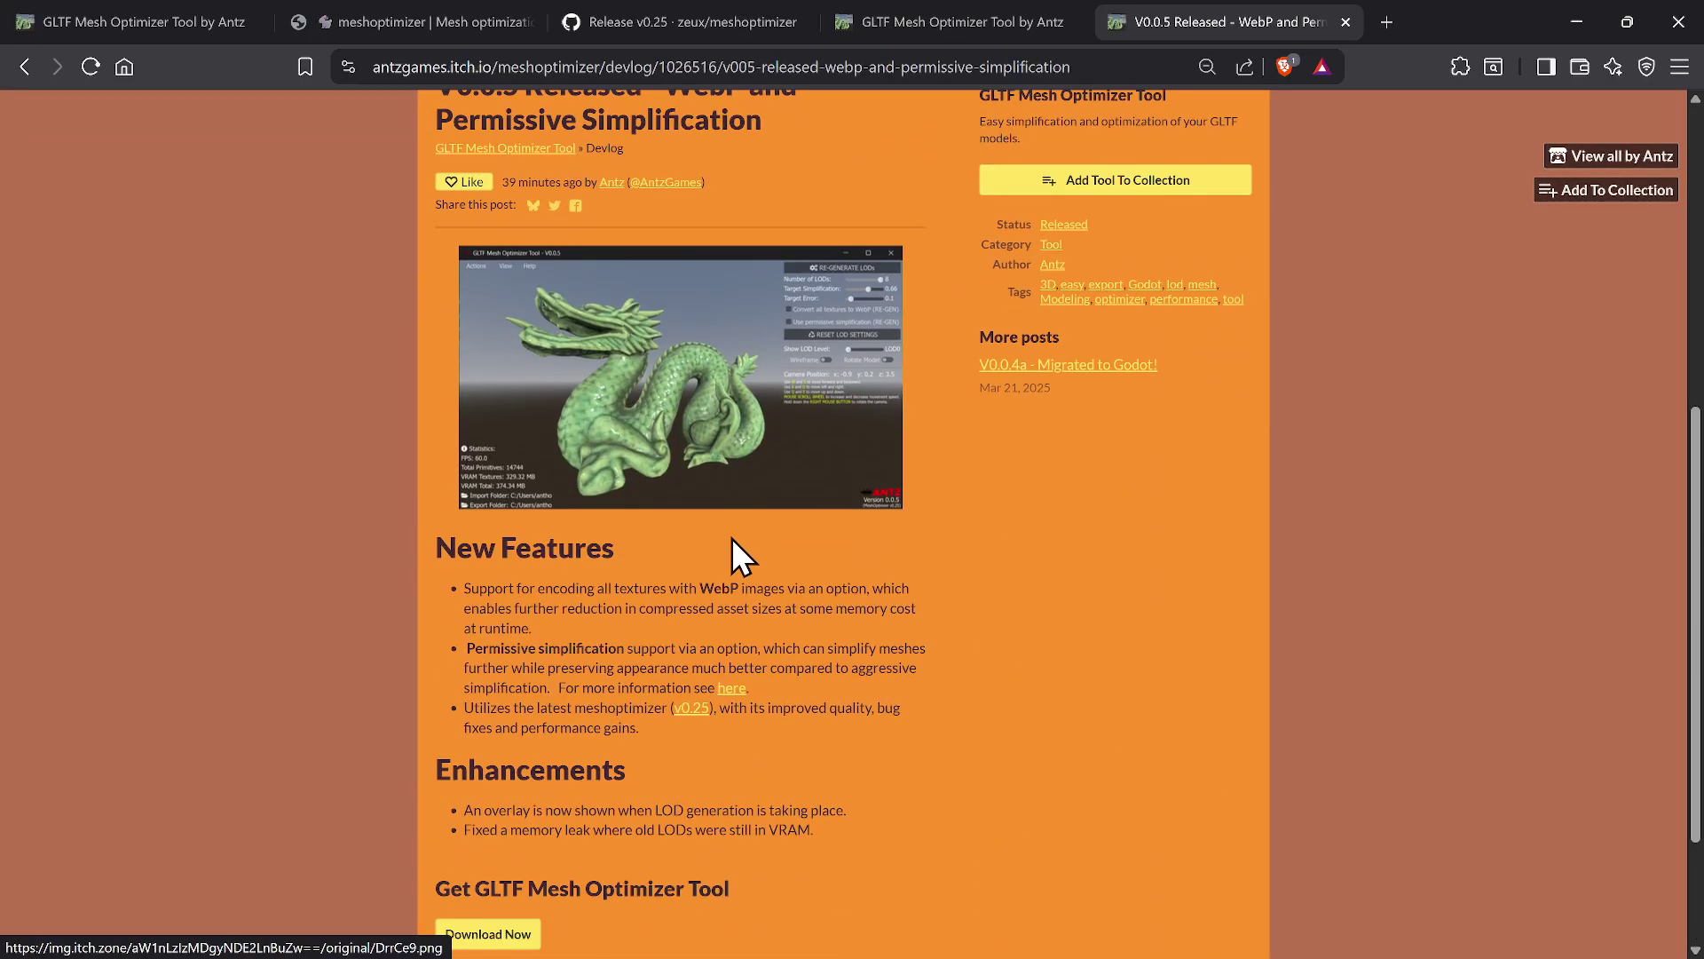
scroll(600, 665, "down", 1)
scroll(678, 733, "up", 8)
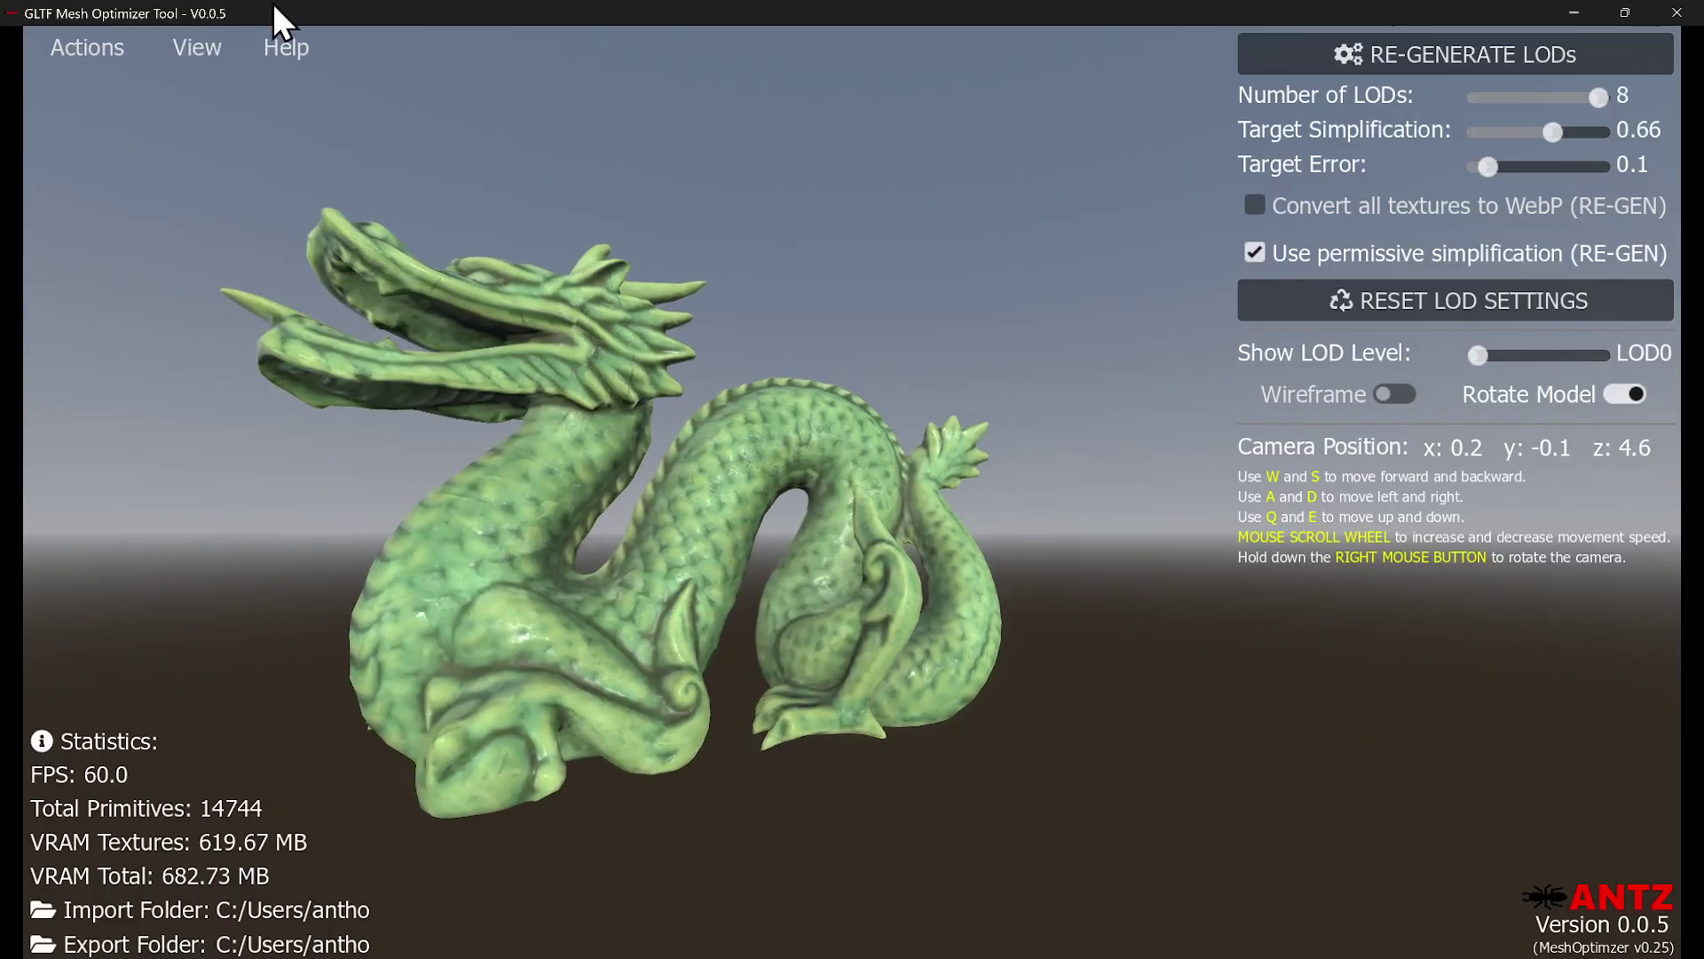
Choose Help > Online Help and scroll the tool's itch.io page to its Features list.
left_click(286, 46)
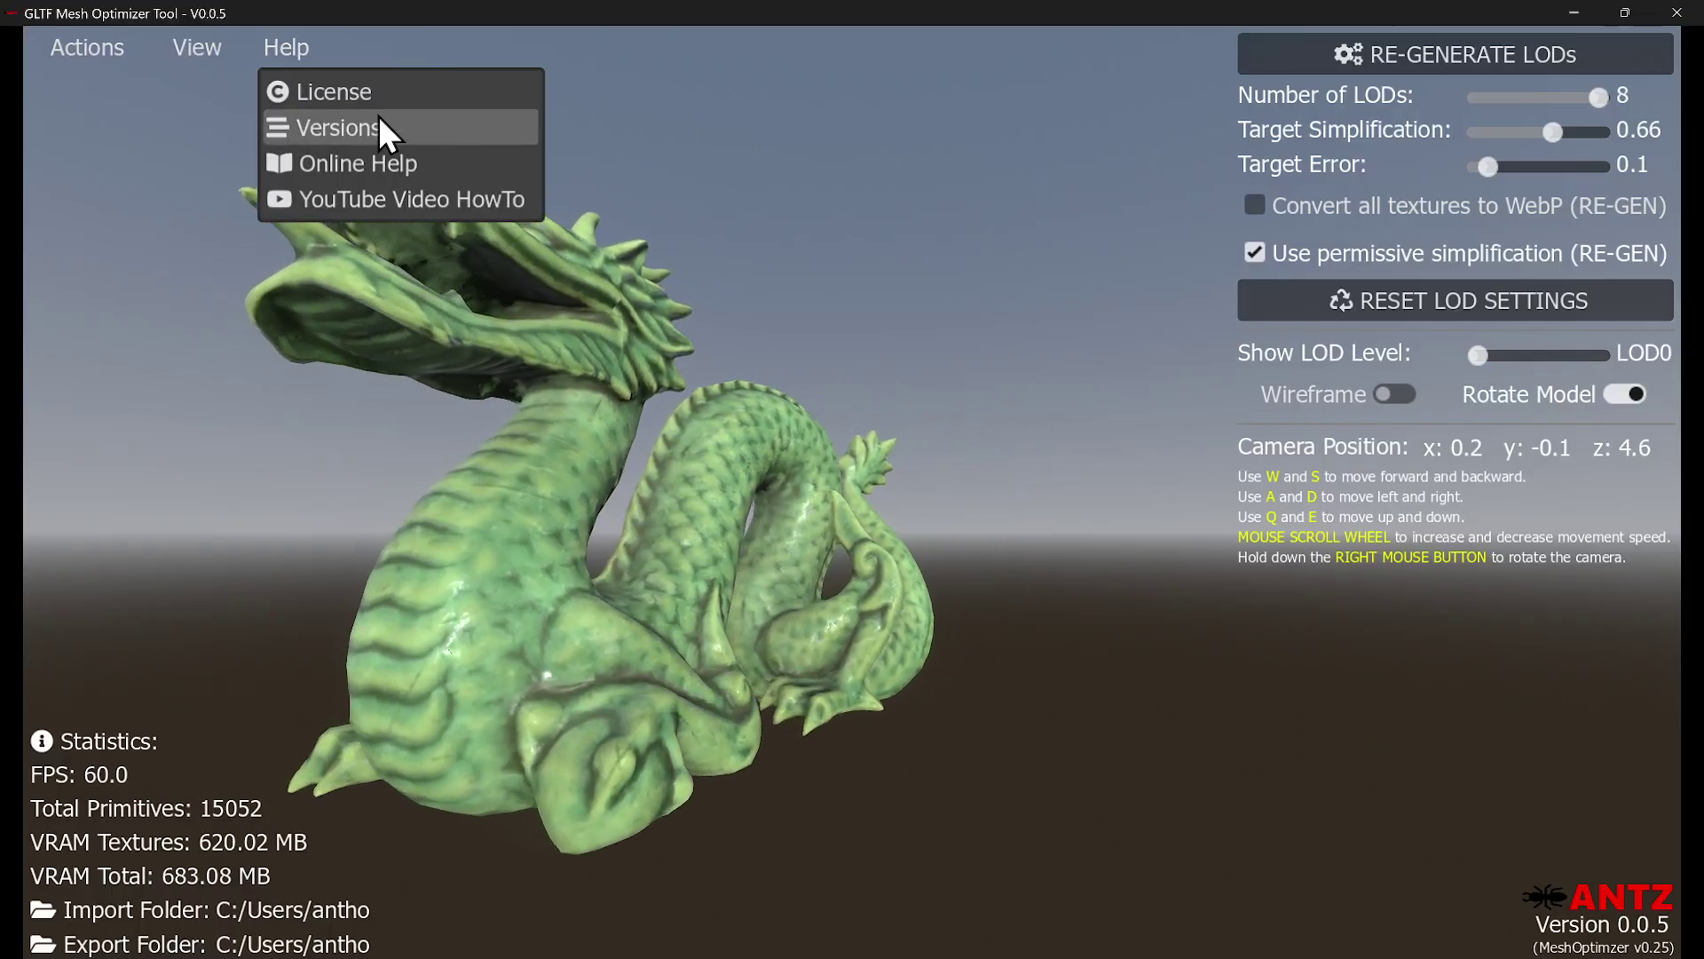
left_click(406, 164)
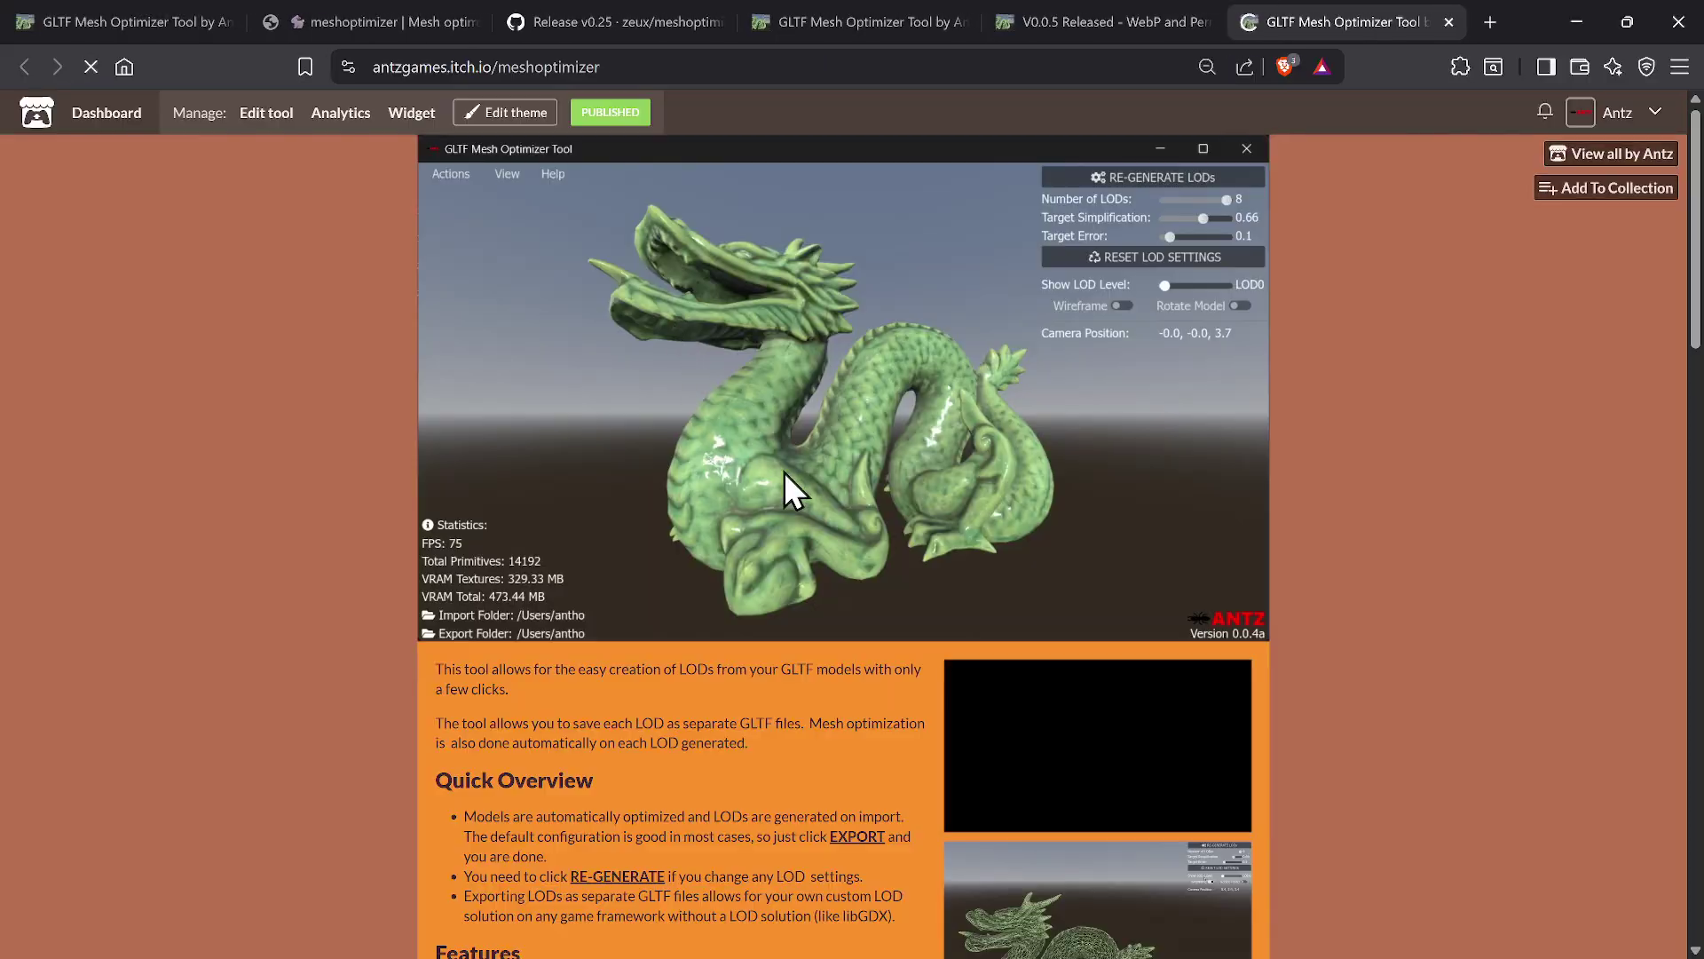
scroll(751, 296, "down", 8)
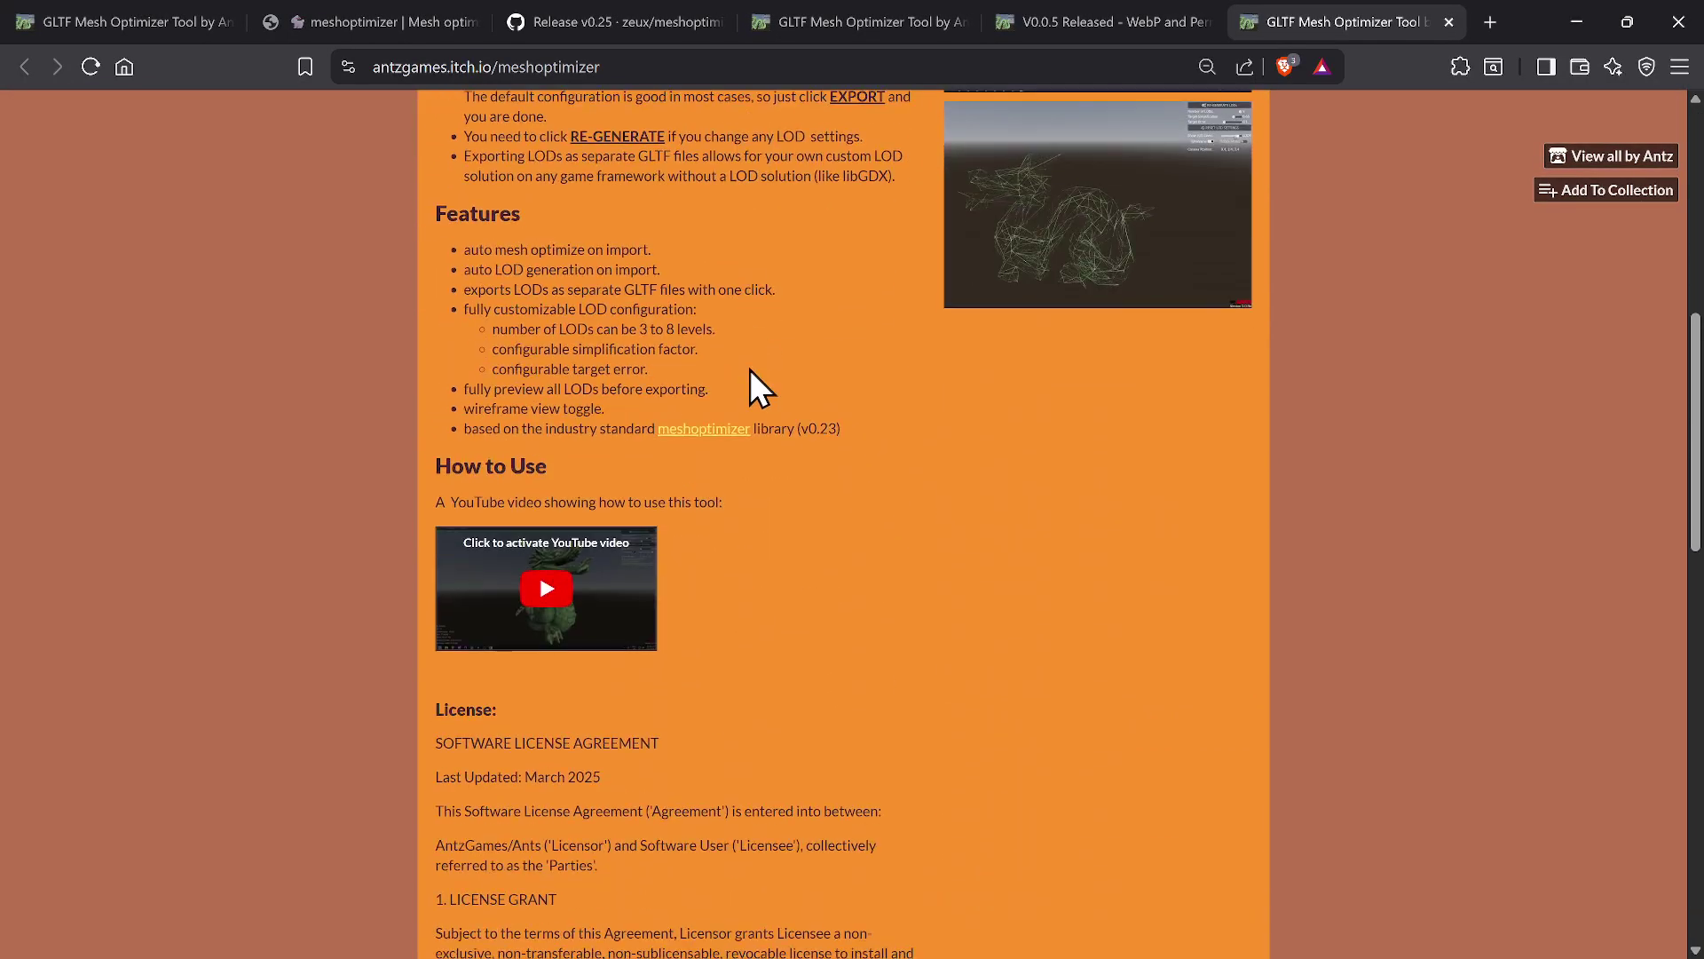
scroll(731, 533, "up", 8)
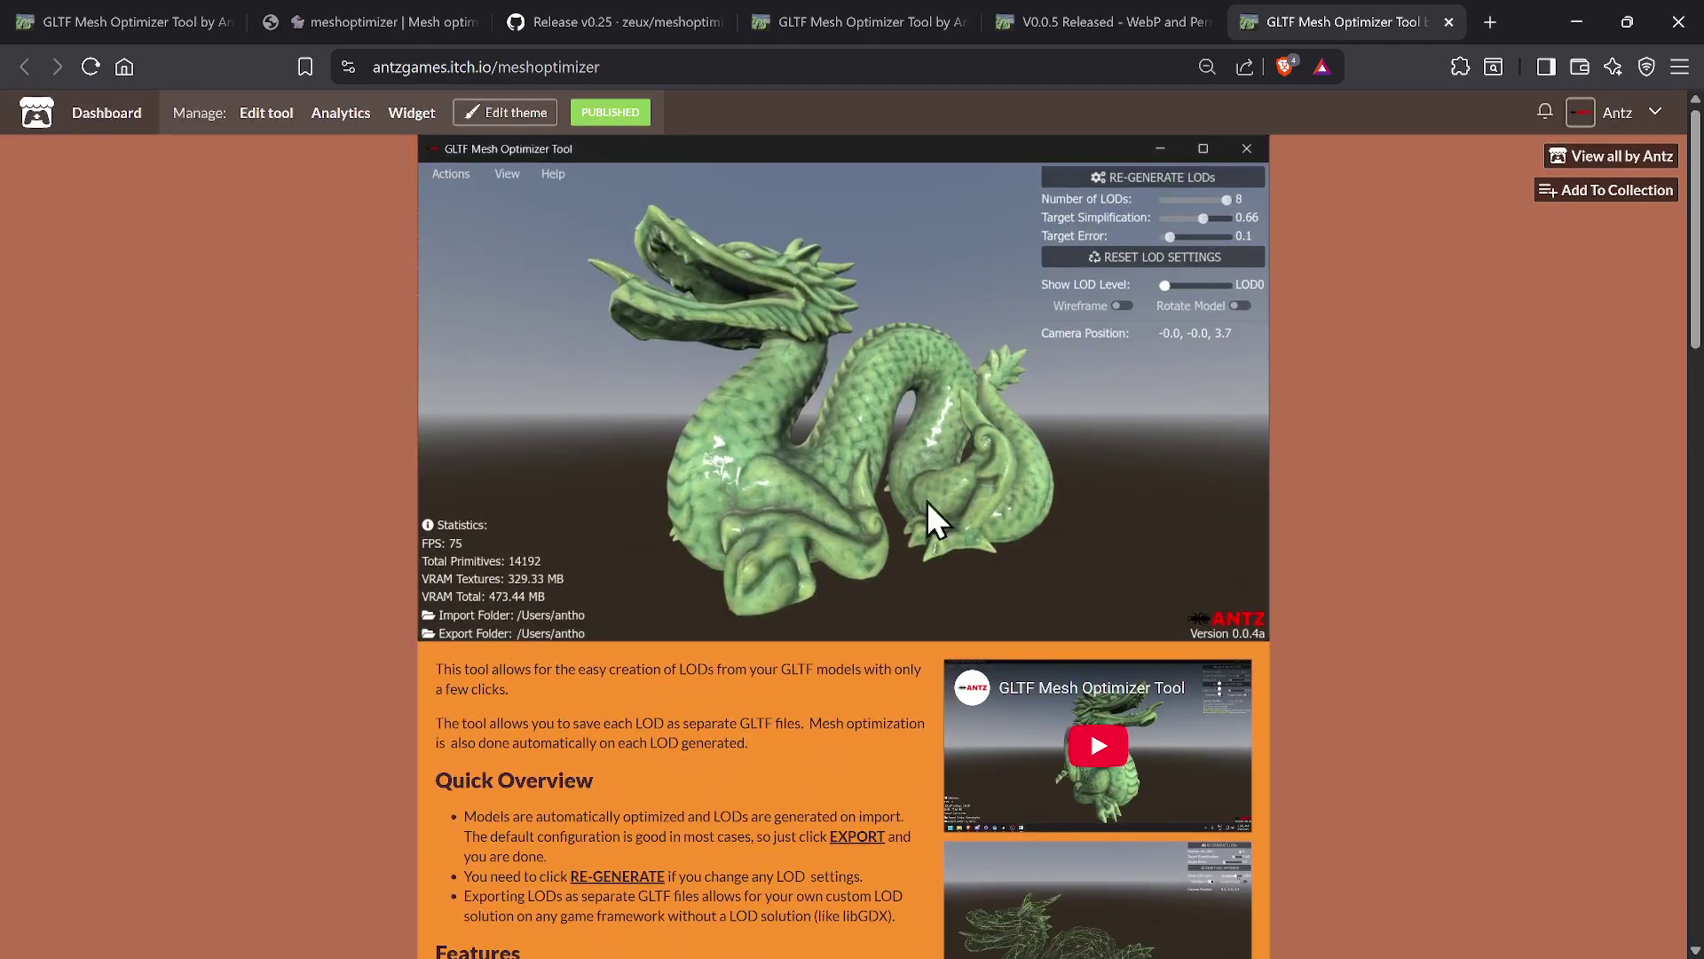
scroll(806, 503, "down", 5)
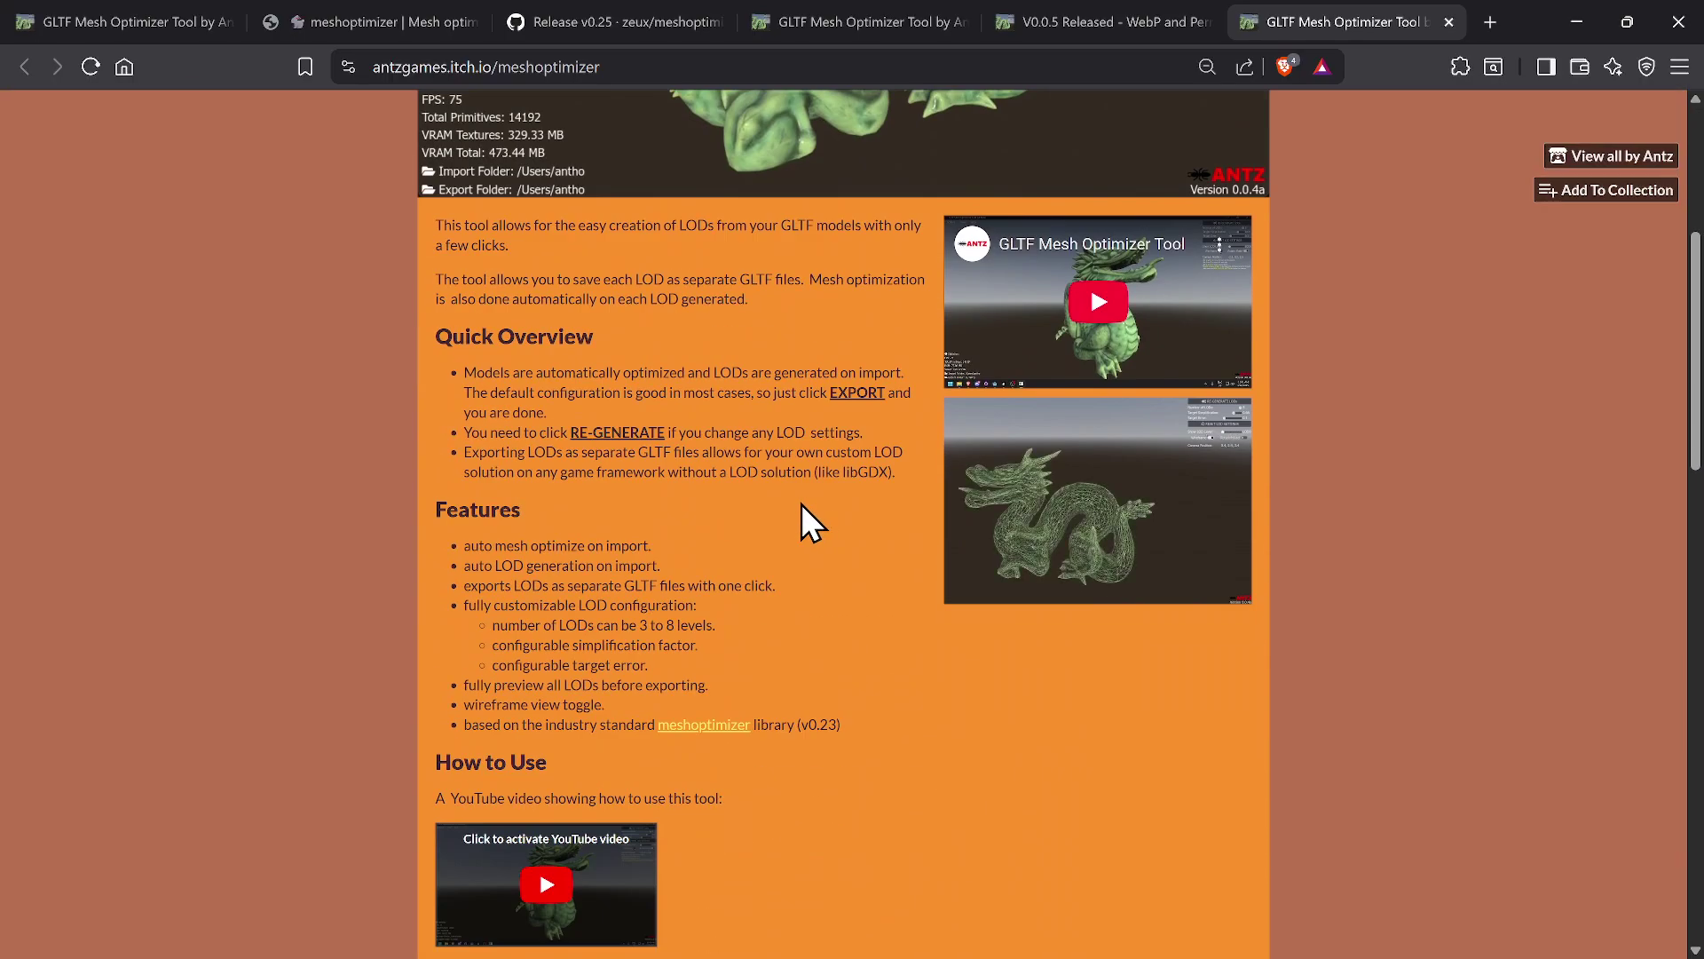
scroll(801, 503, "down", 10)
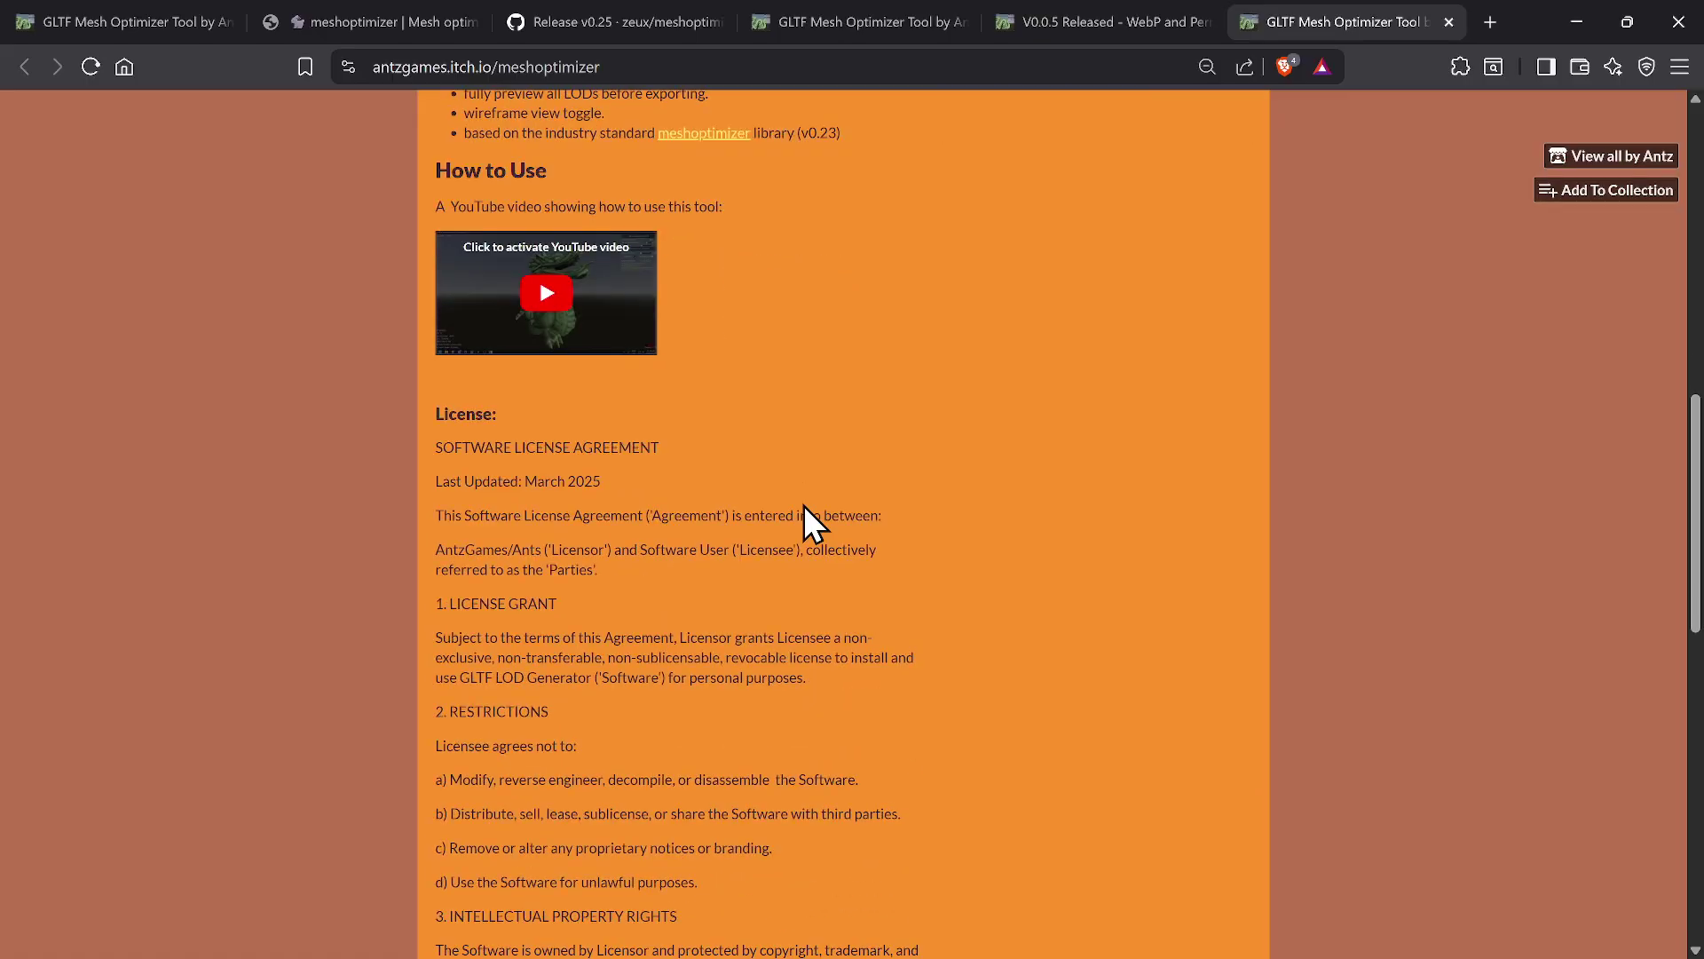
scroll(801, 504, "down", 8)
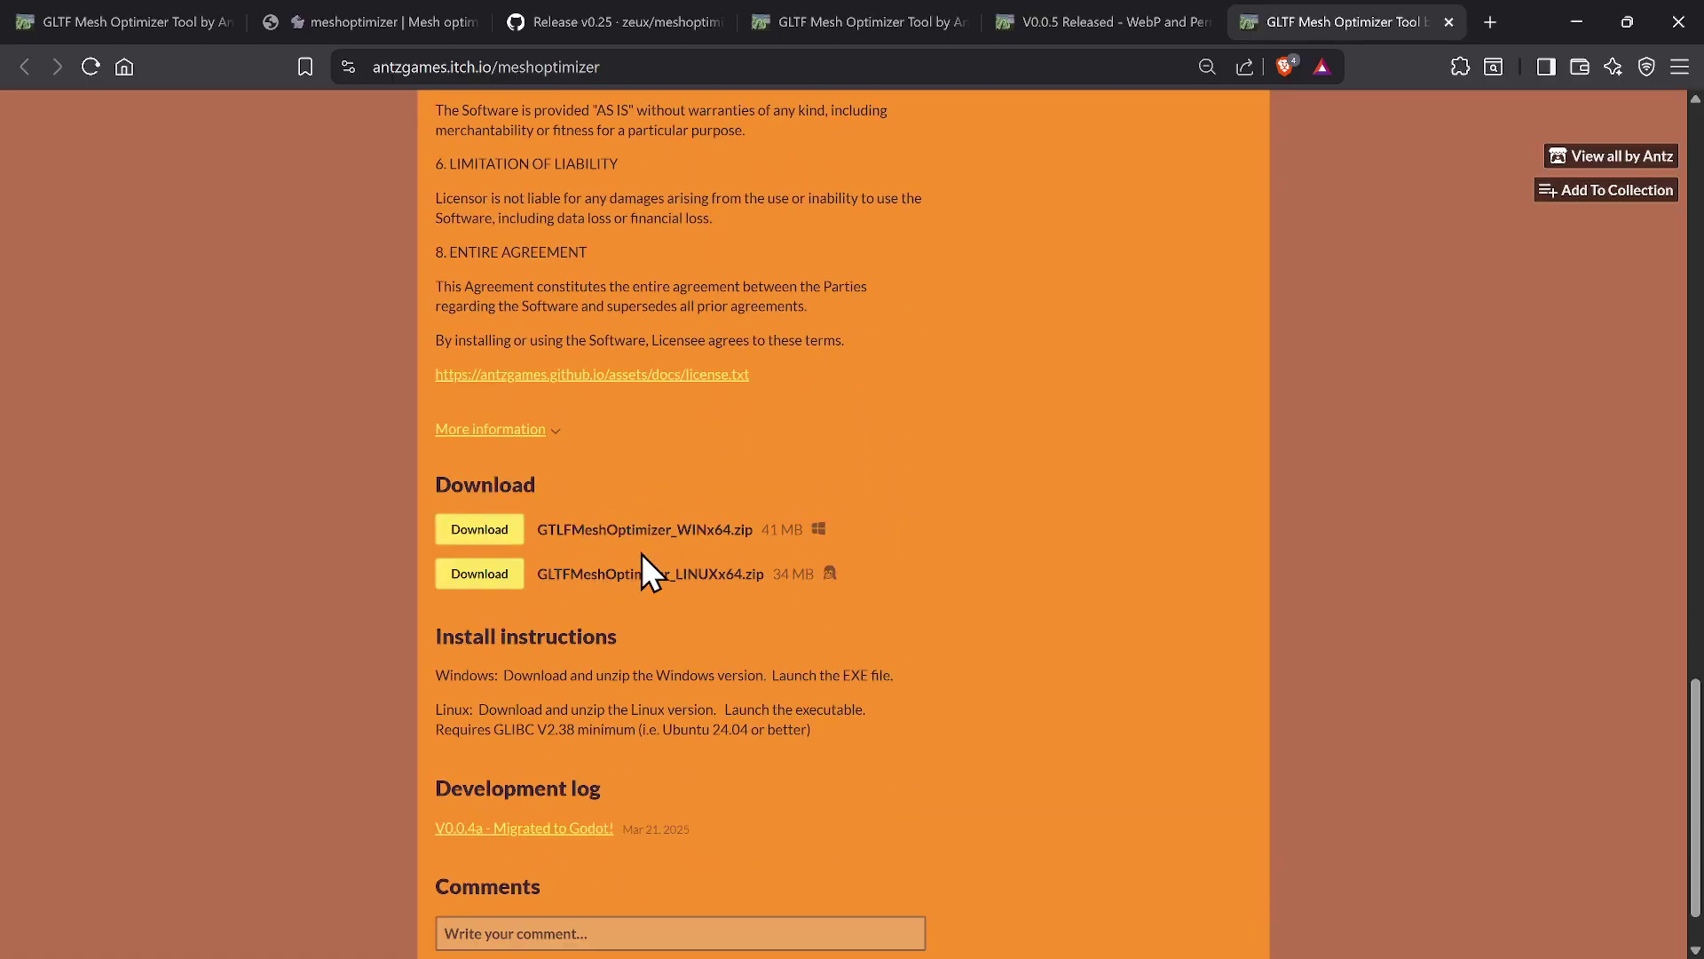
scroll(734, 600, "down", 1)
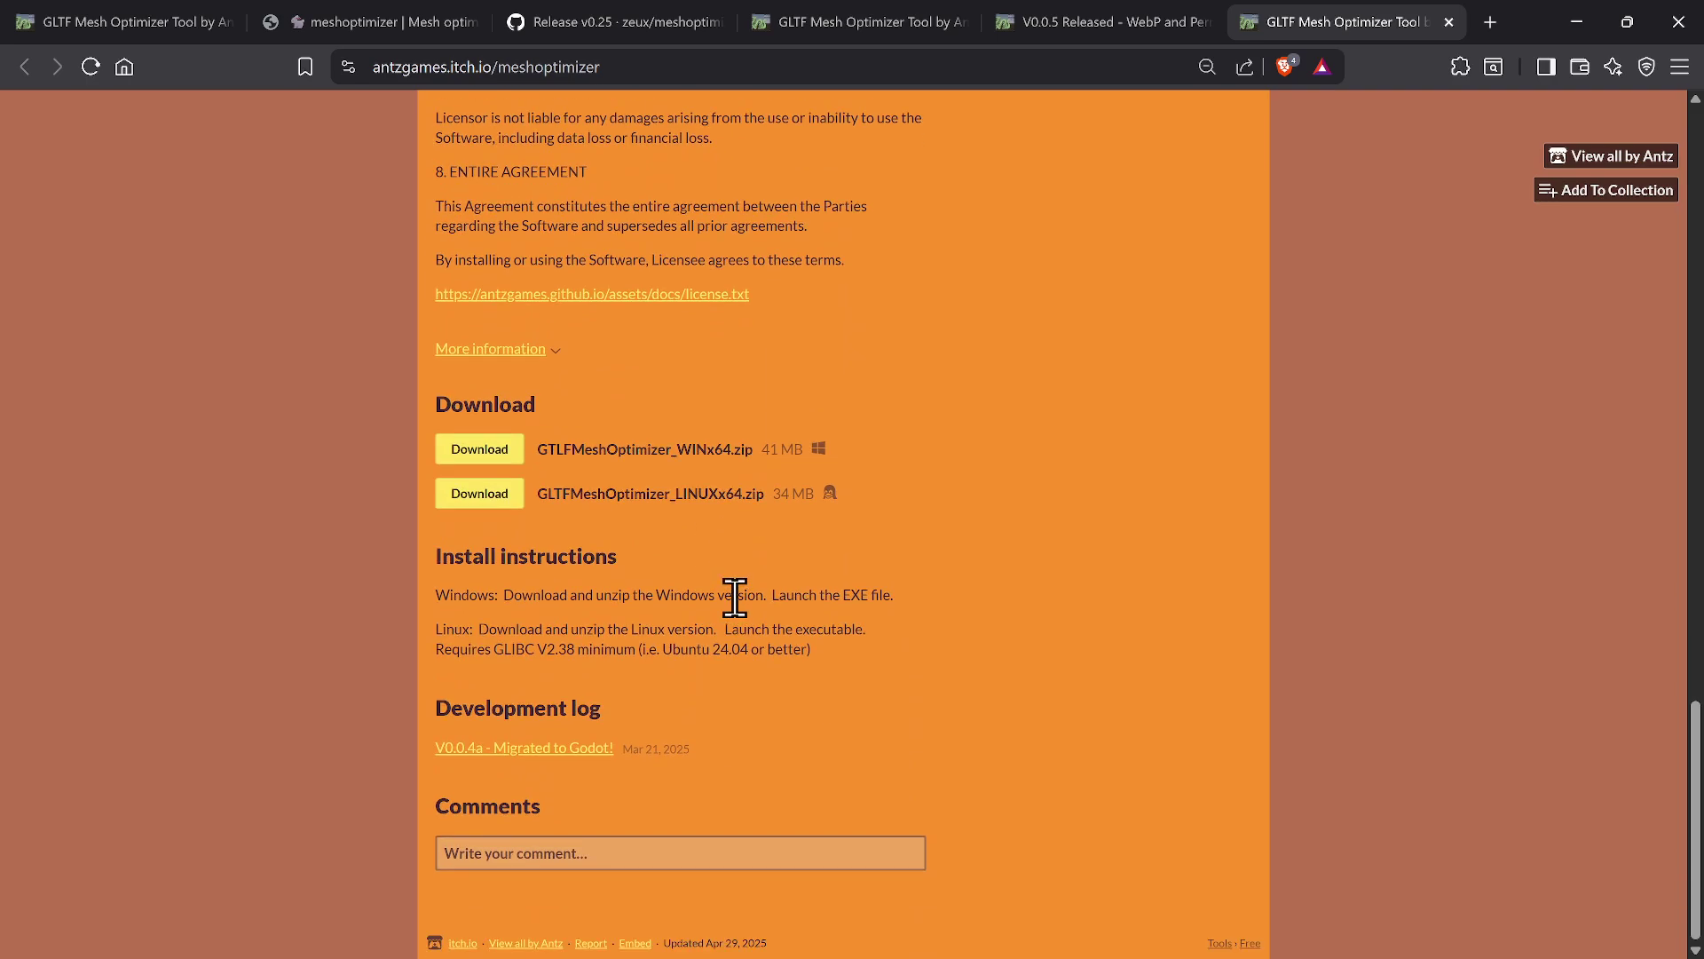
scroll(735, 596, "up", 15)
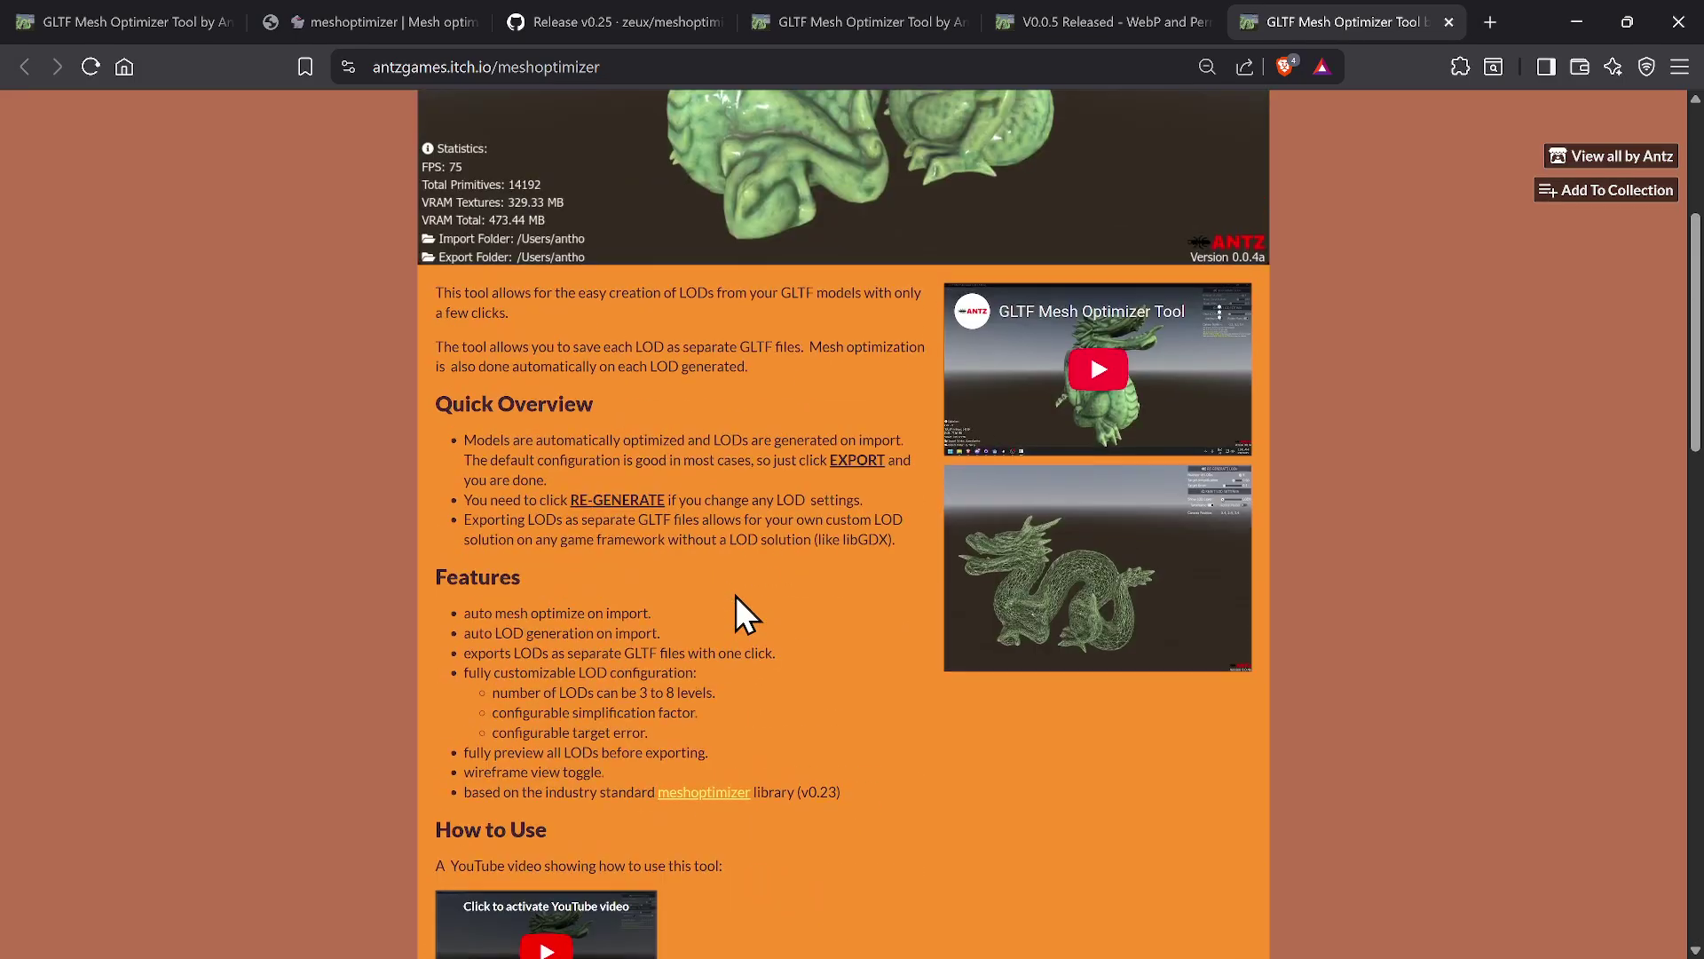
scroll(737, 597, "up", 5)
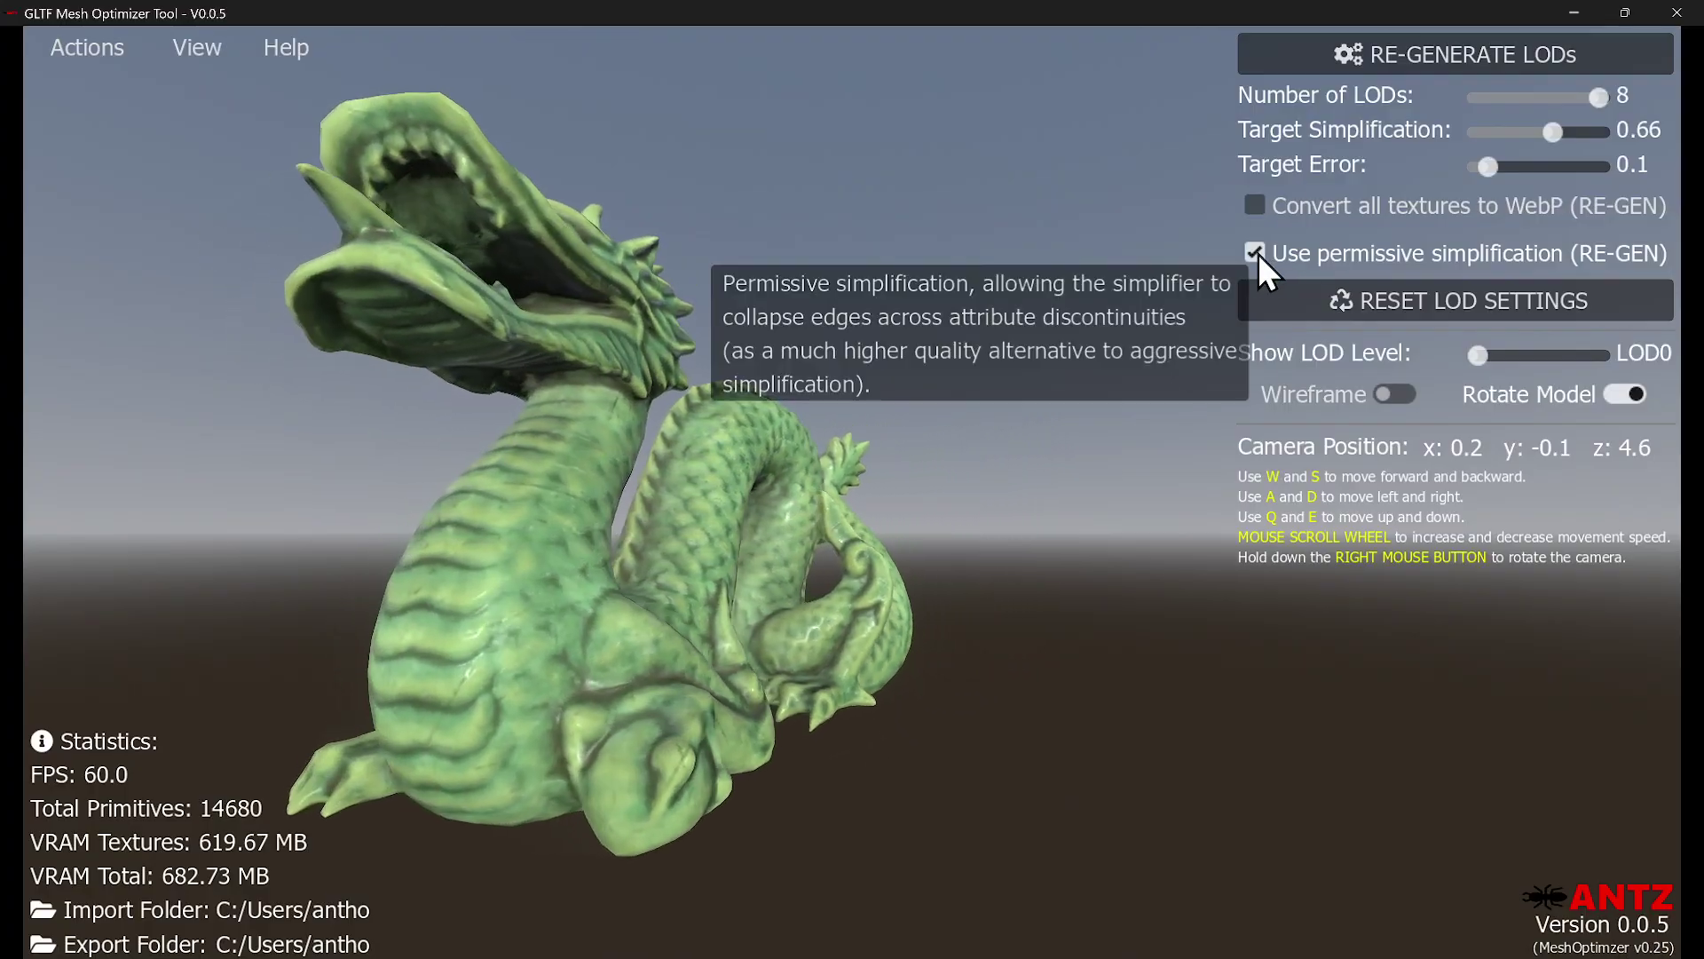
Disable permissive simplification, enable WebP textures, and export the dragon LODs to E:/Temp.
left_click(1258, 253)
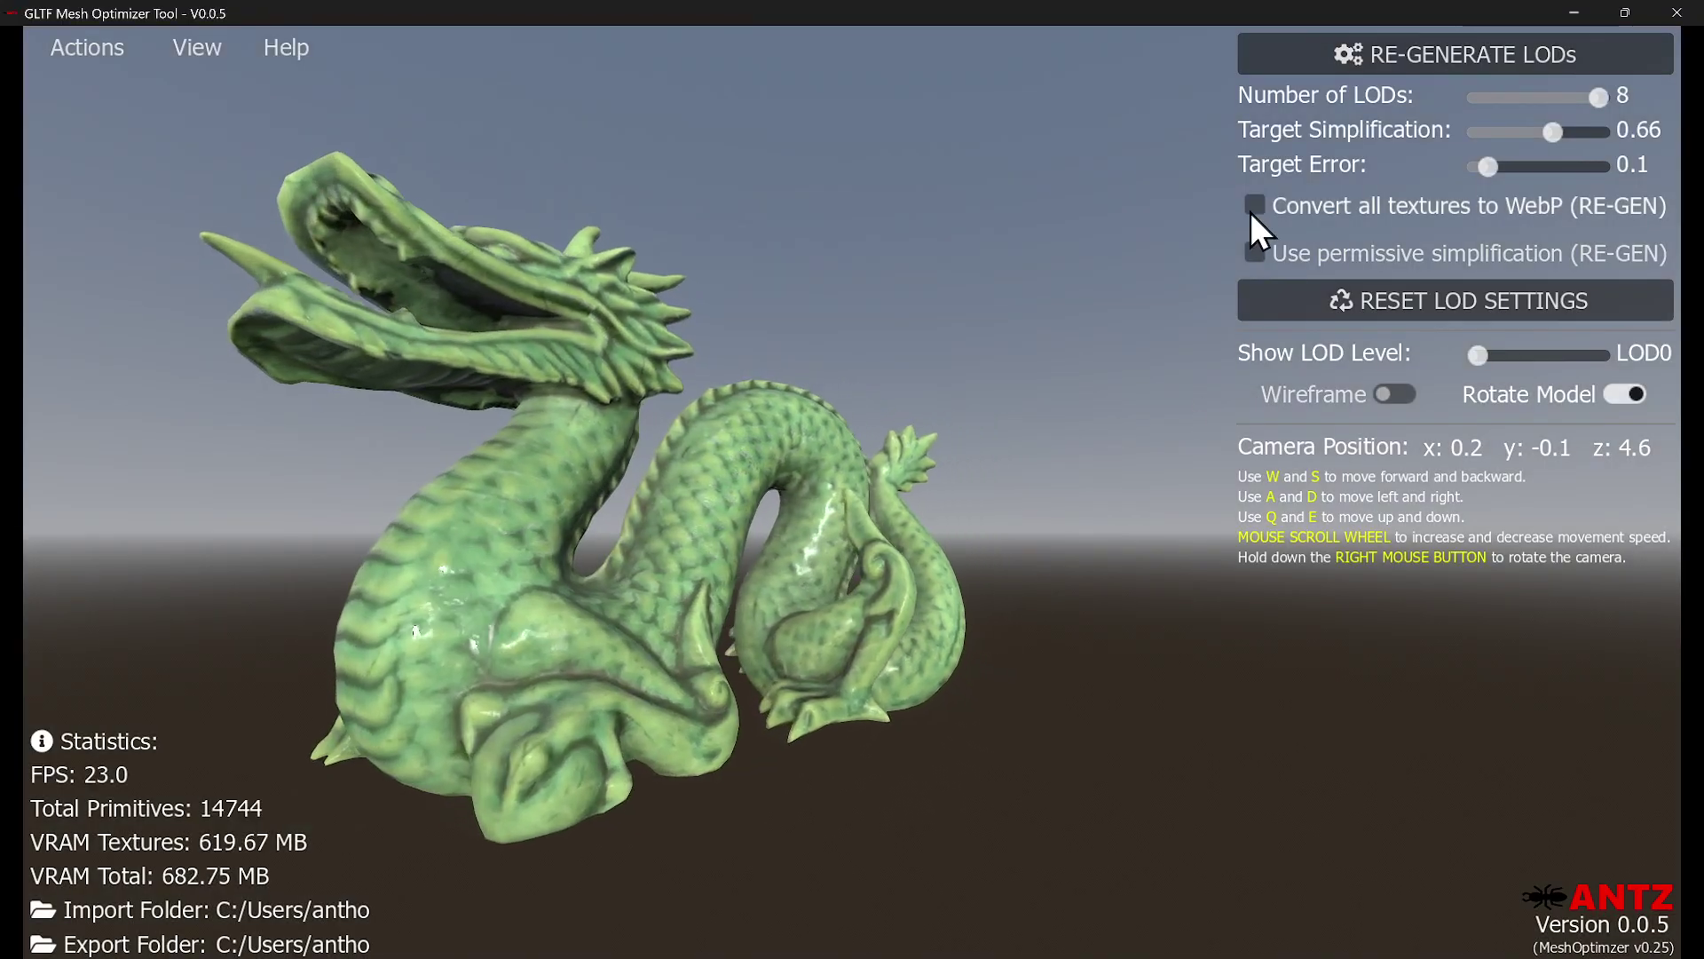
left_click(1251, 209)
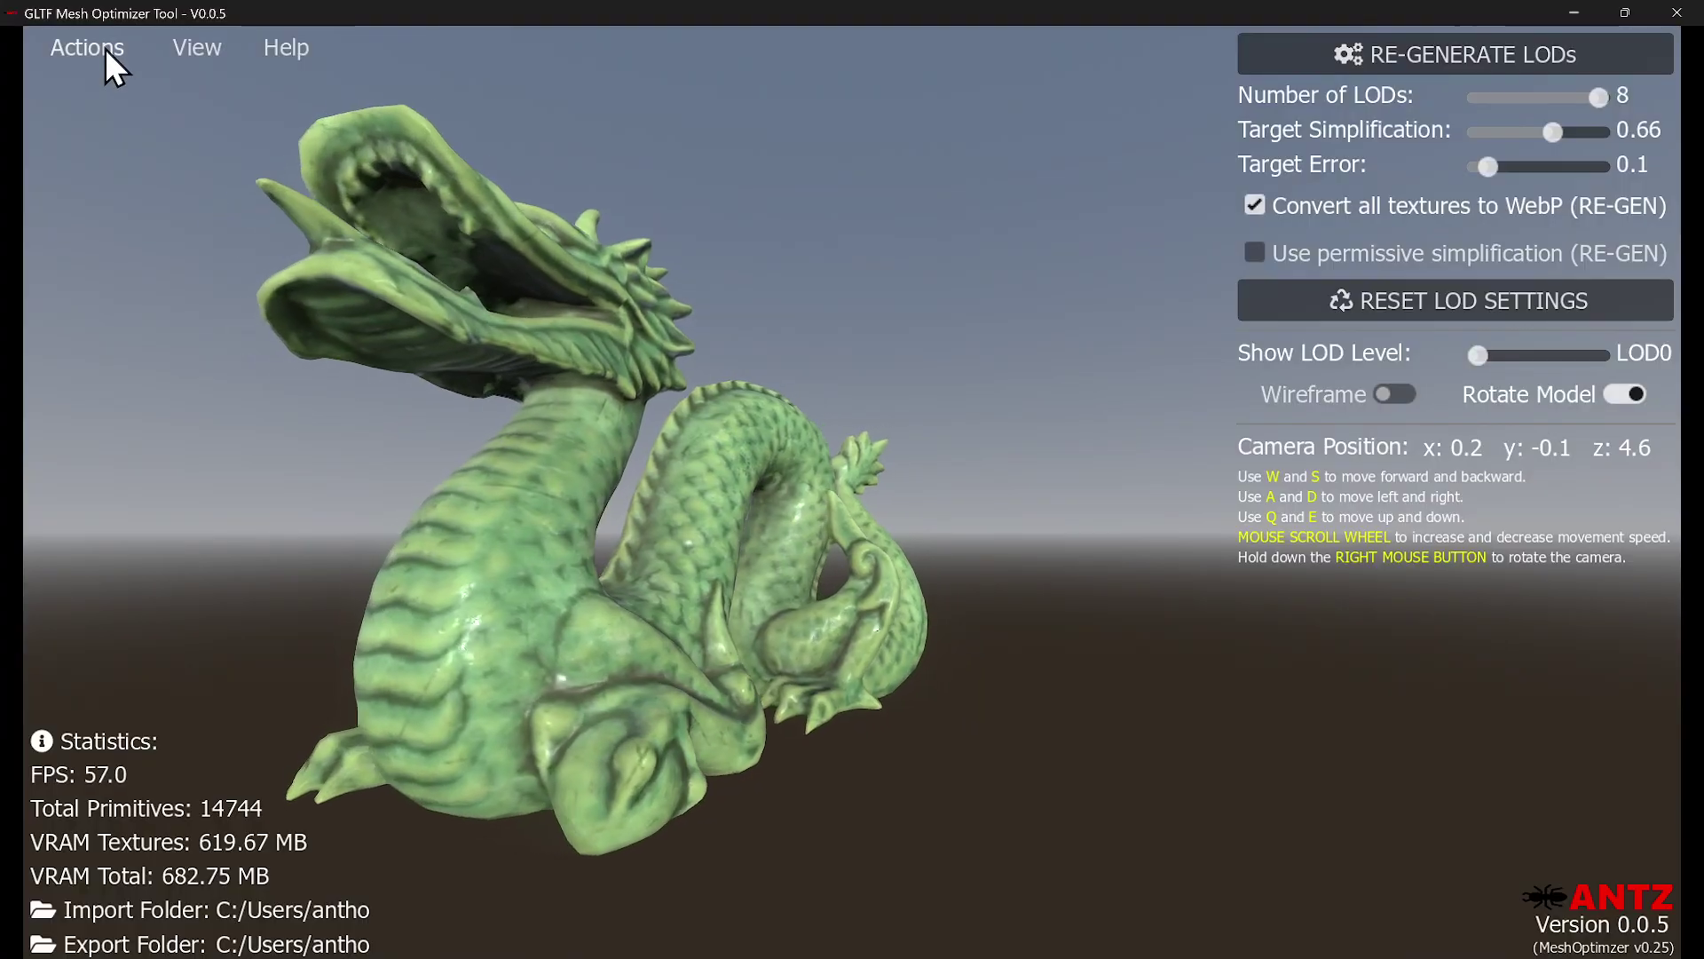
left_click(105, 48)
left_click(111, 130)
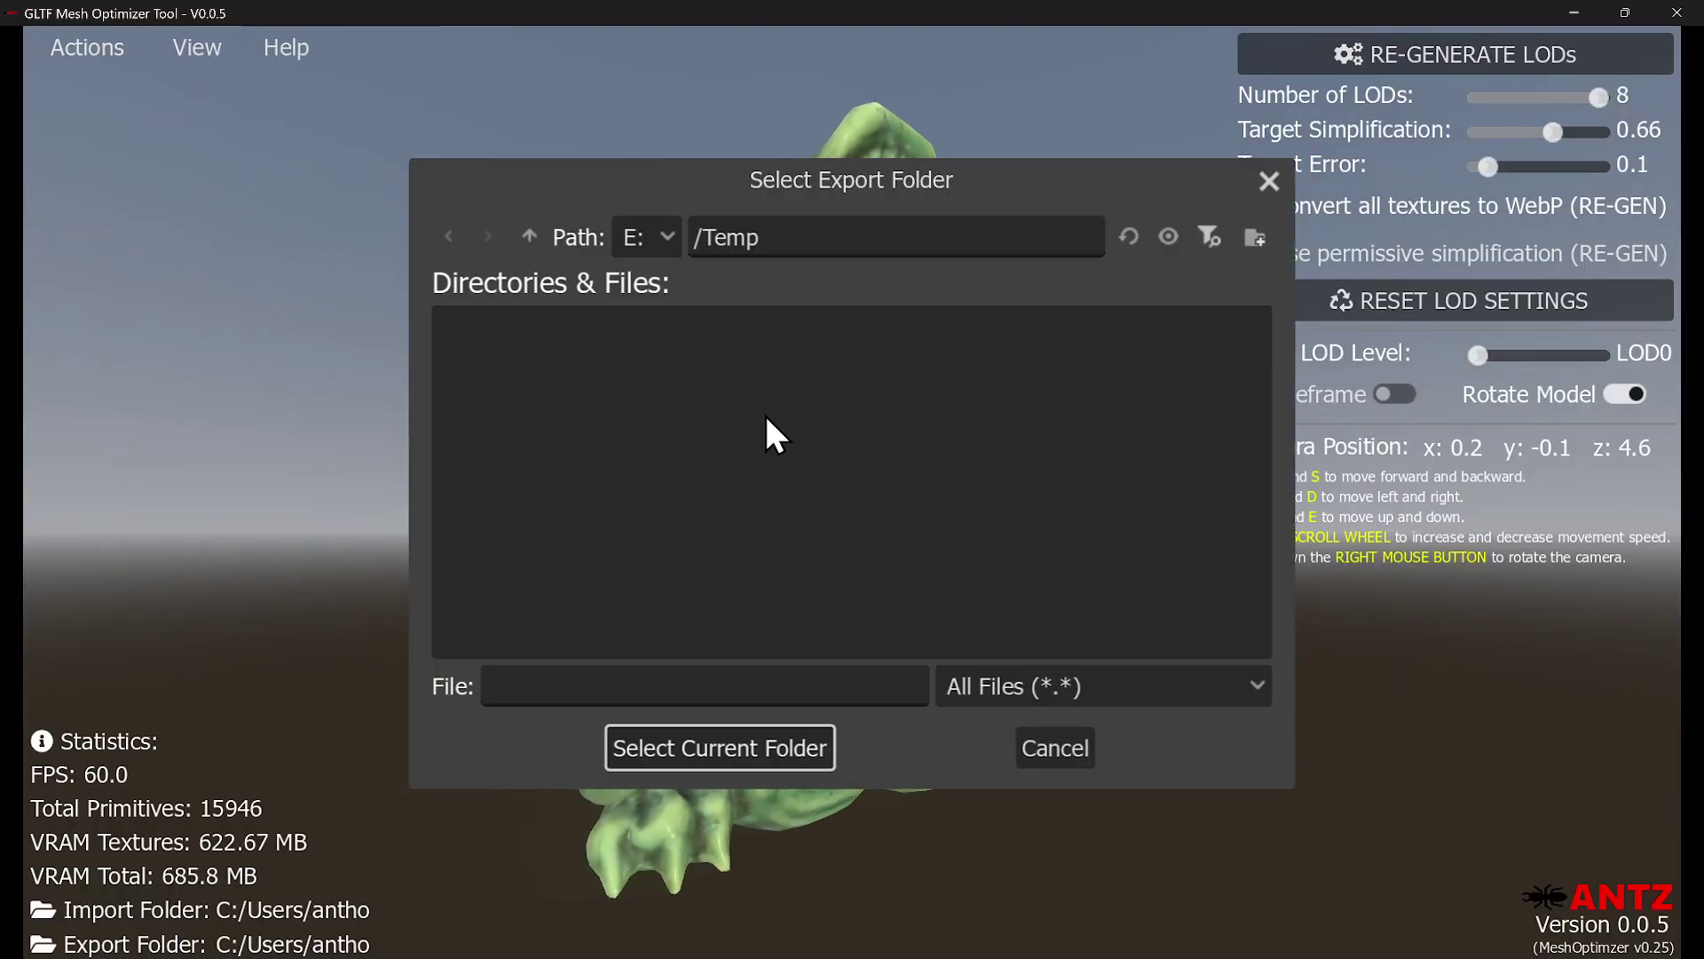
left_click(733, 749)
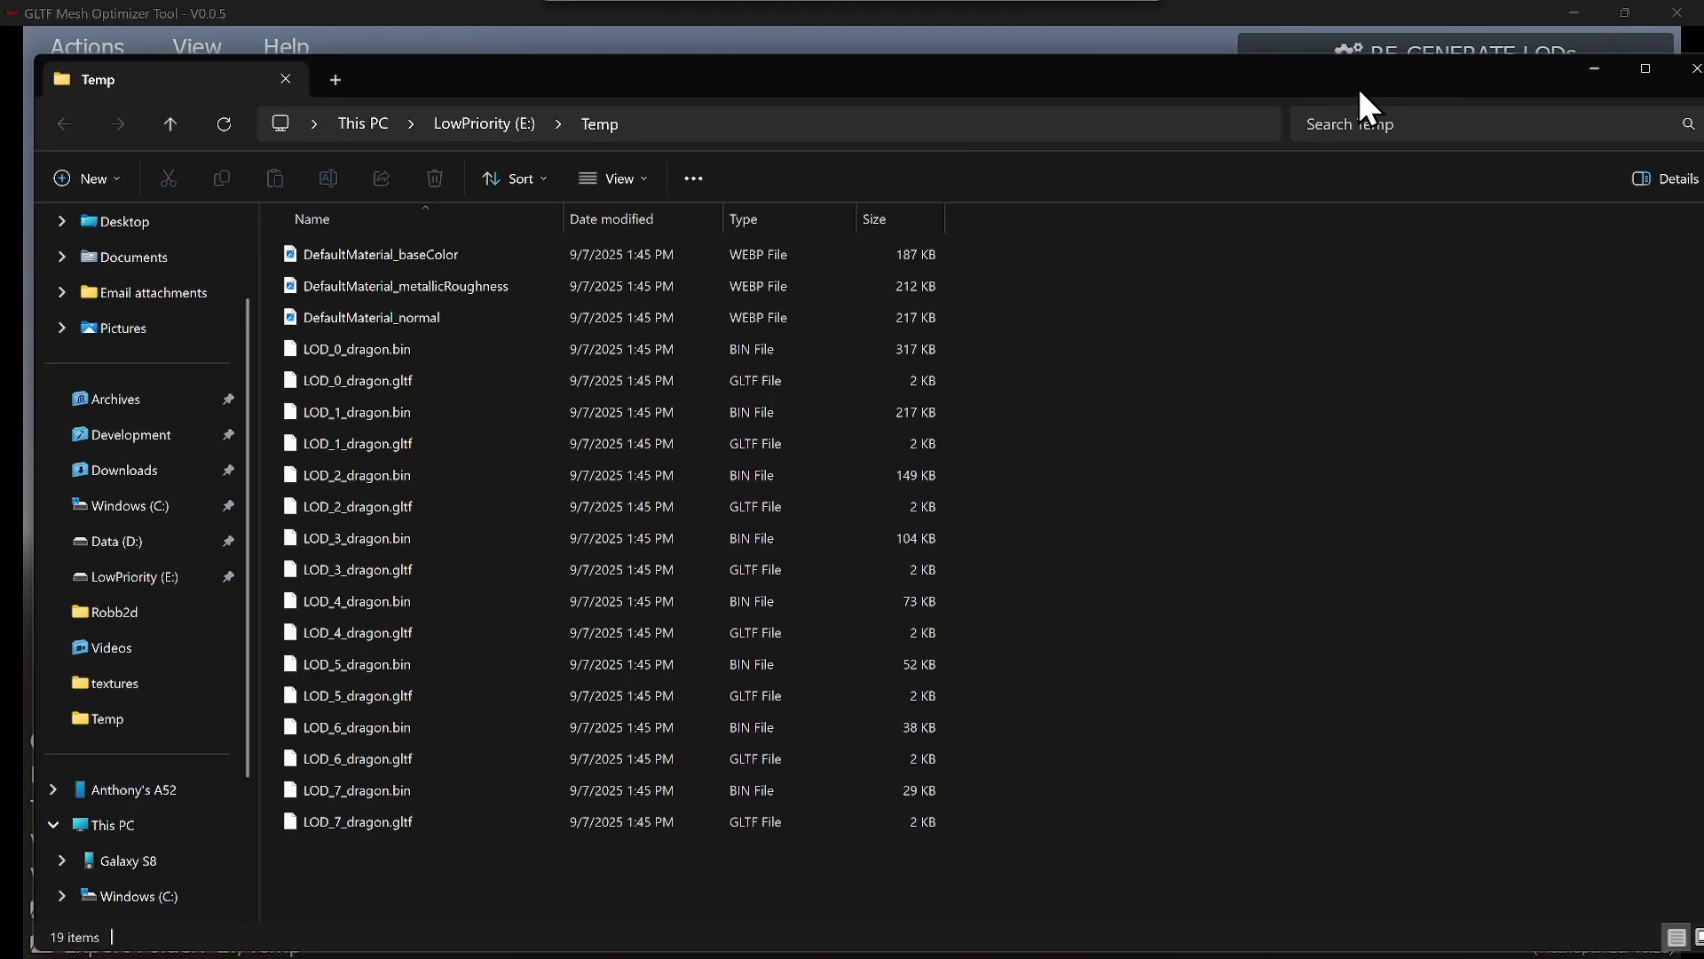
Maximize the Temp folder and view the exported DefaultMaterial_baseColor WebP texture.
left_click(1478, 84)
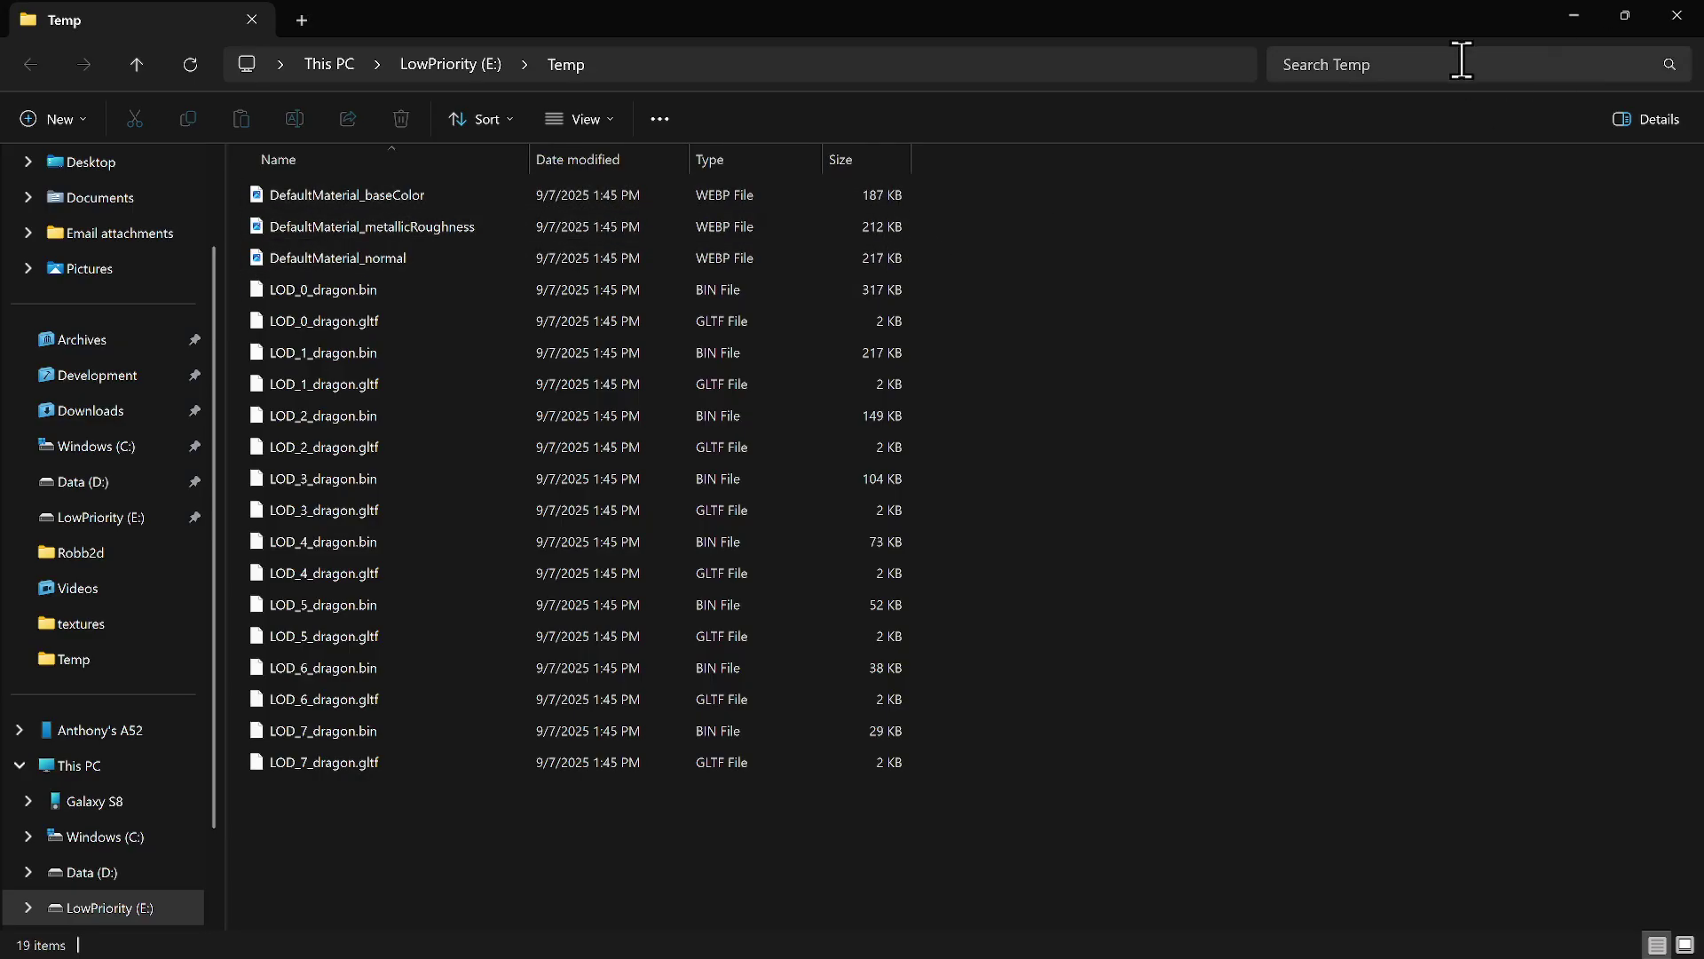
left_click(699, 203)
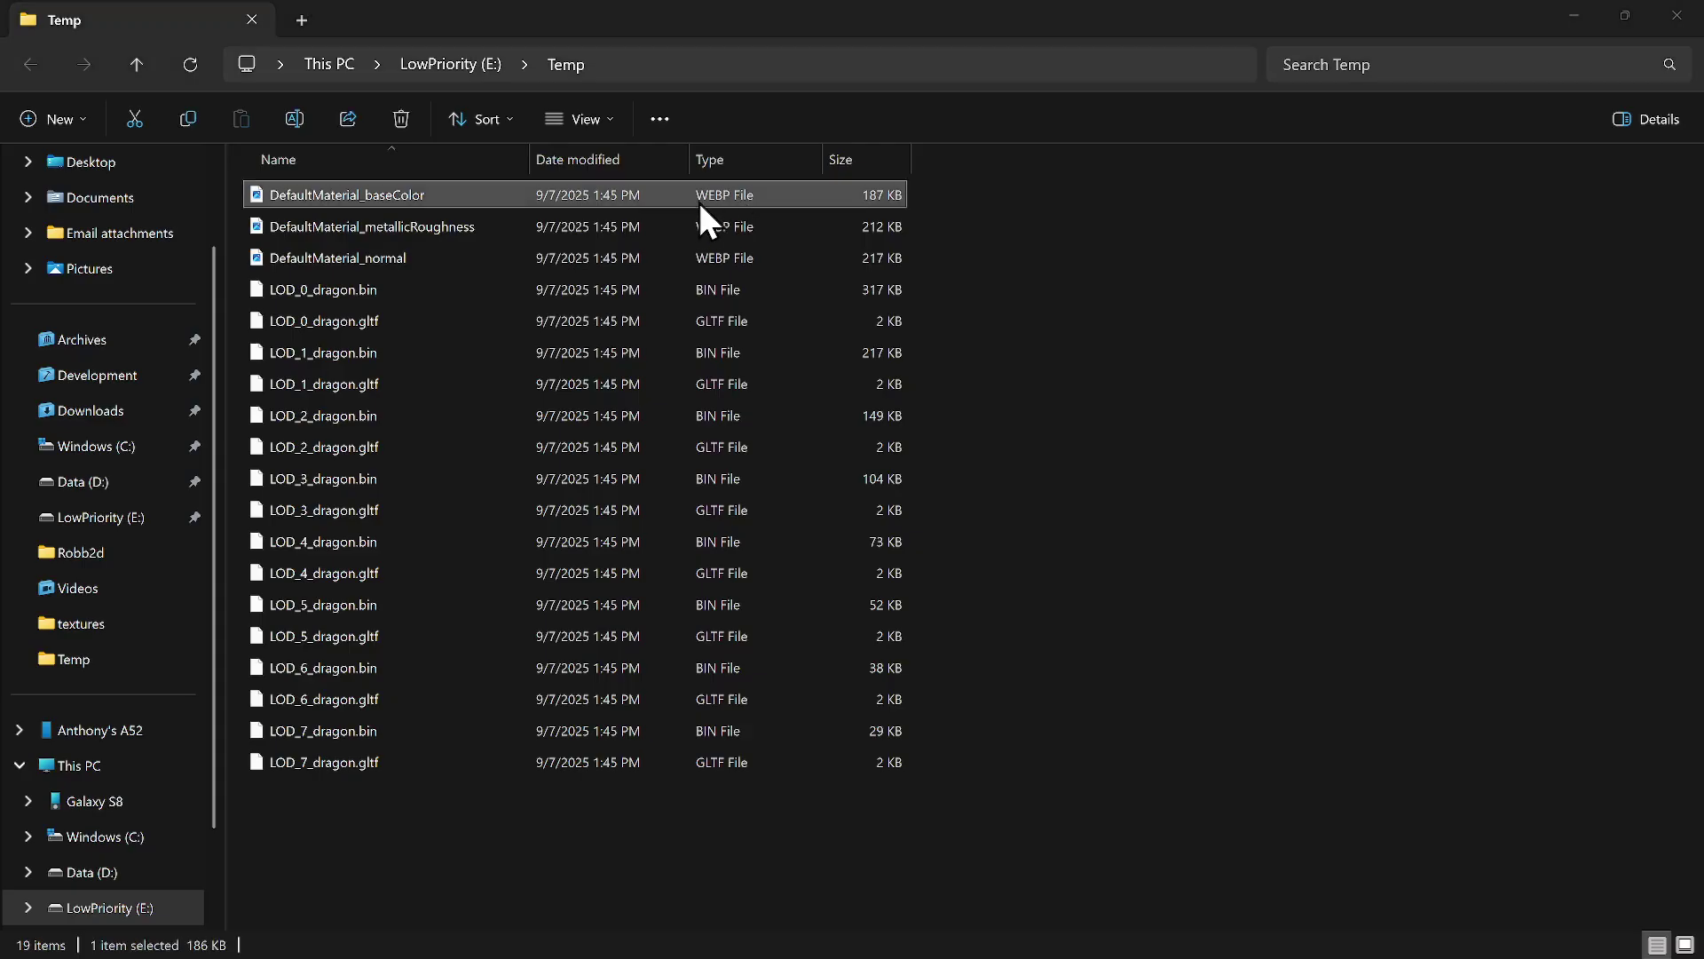
key("Return")
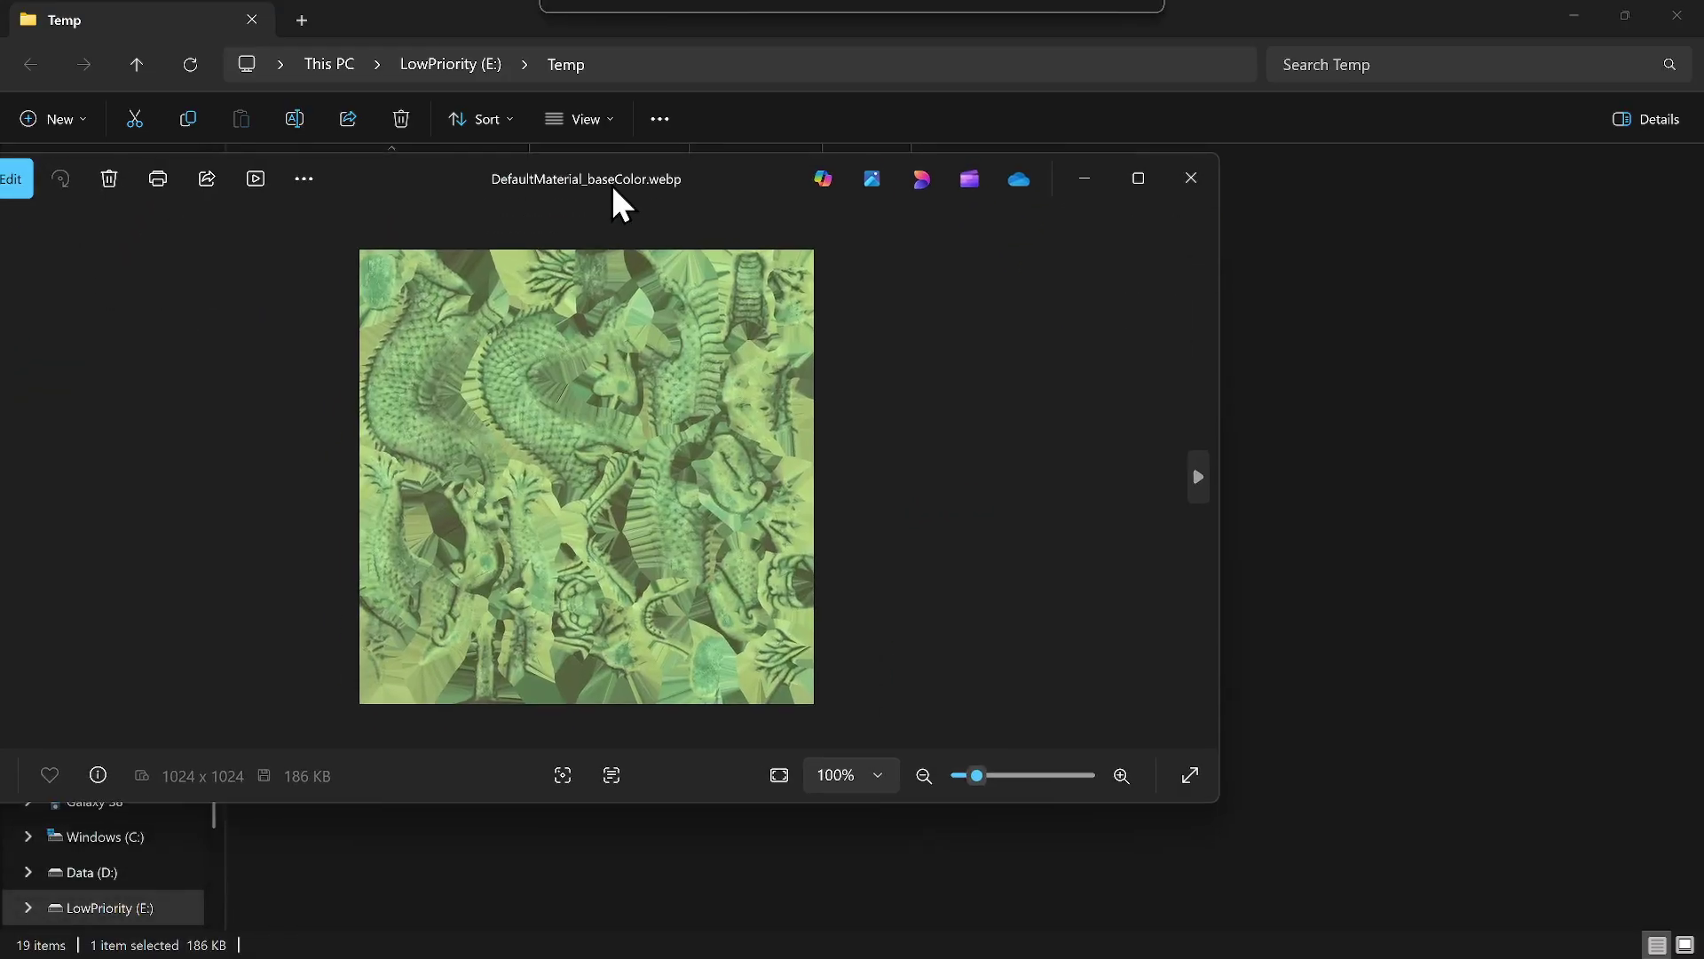
left_click(1207, 167)
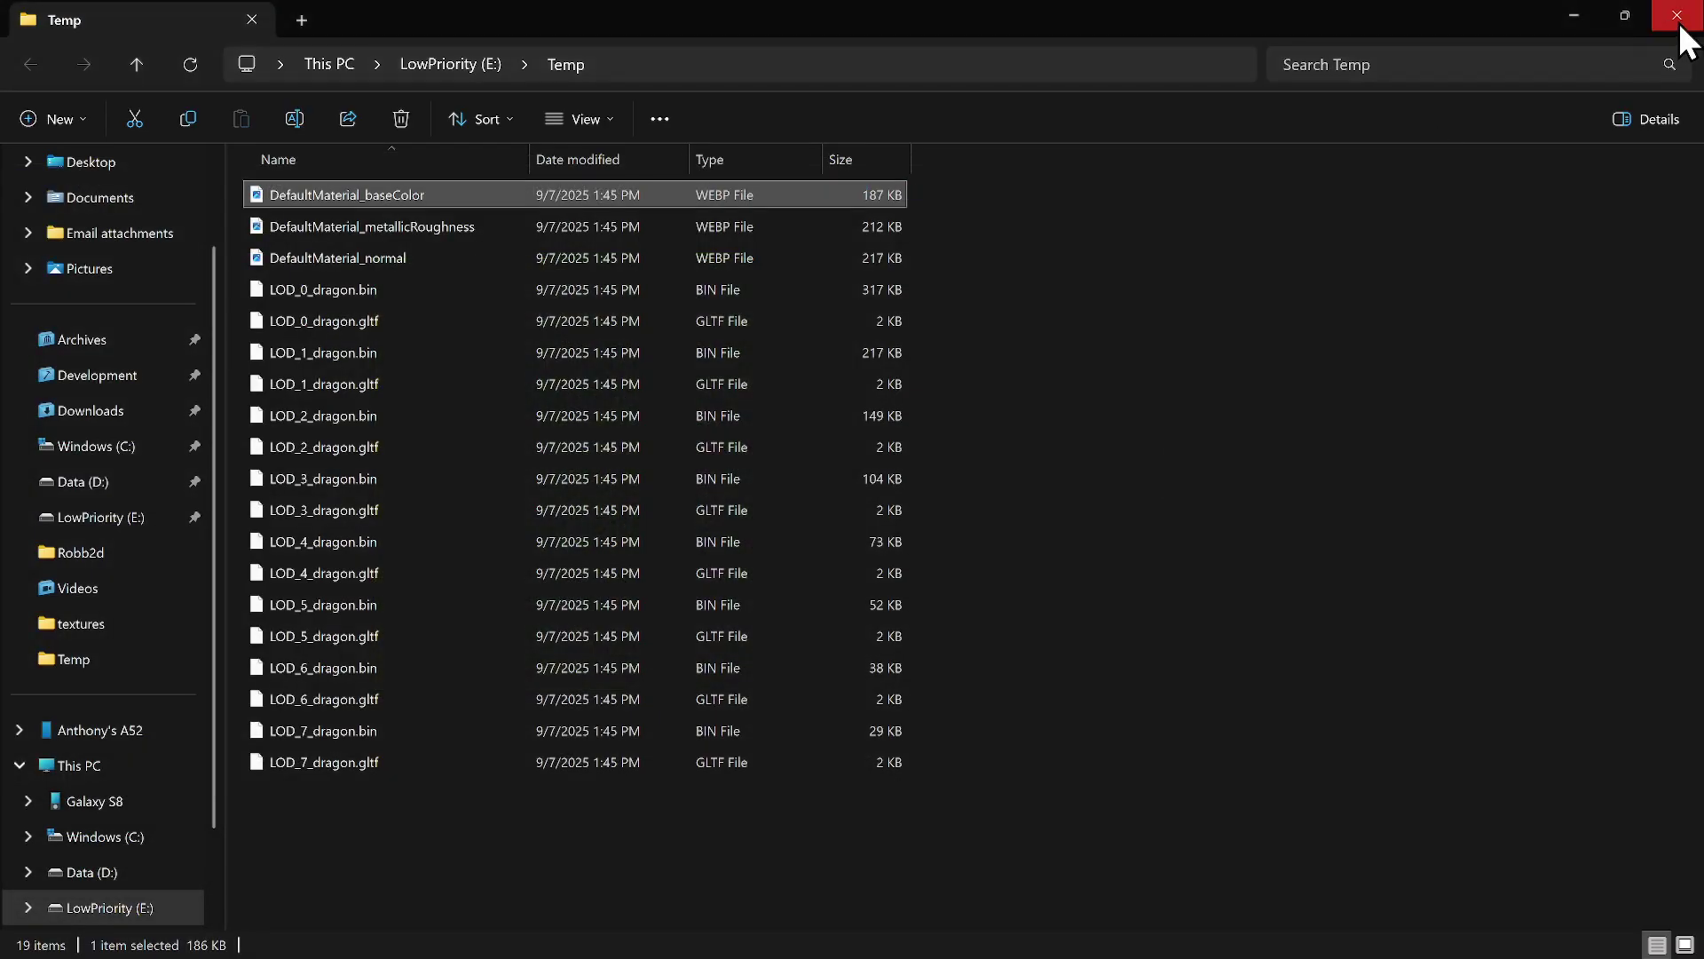
Delete all exported files from E:/Temp and return to the optimizer.
left_click(654, 771, "shift")
key("Delete")
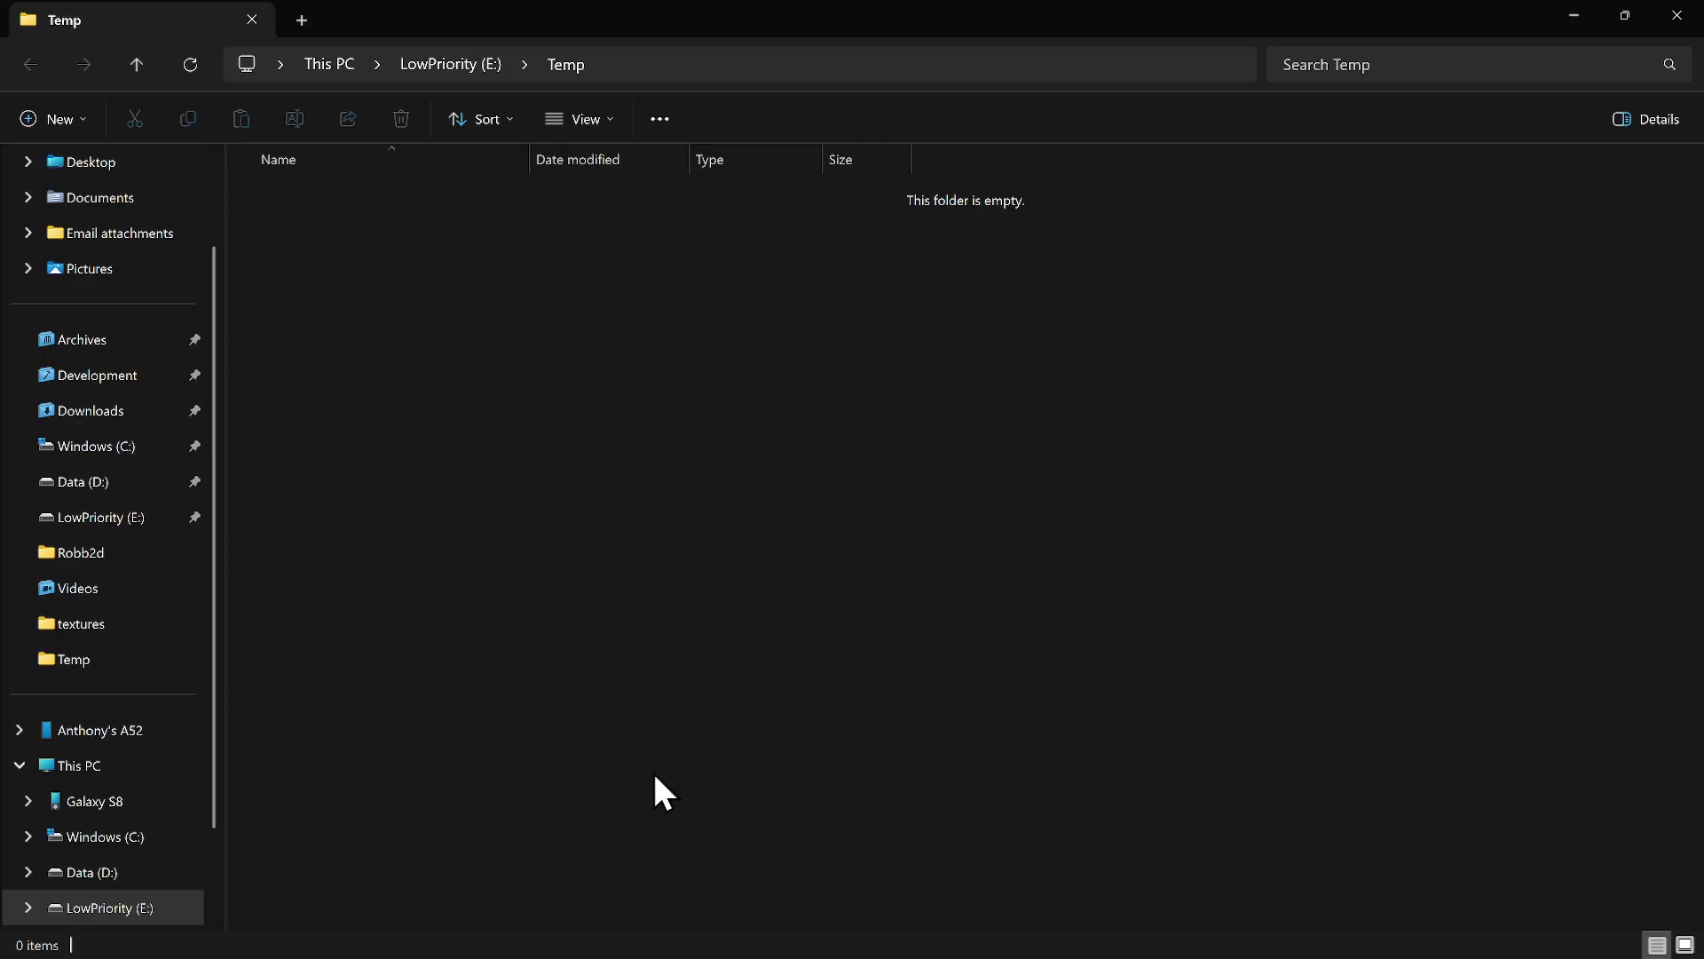
left_click(1553, 4)
Turn off WebP conversion and re-export the dragon LODs to E:/Temp.
left_click(1254, 206)
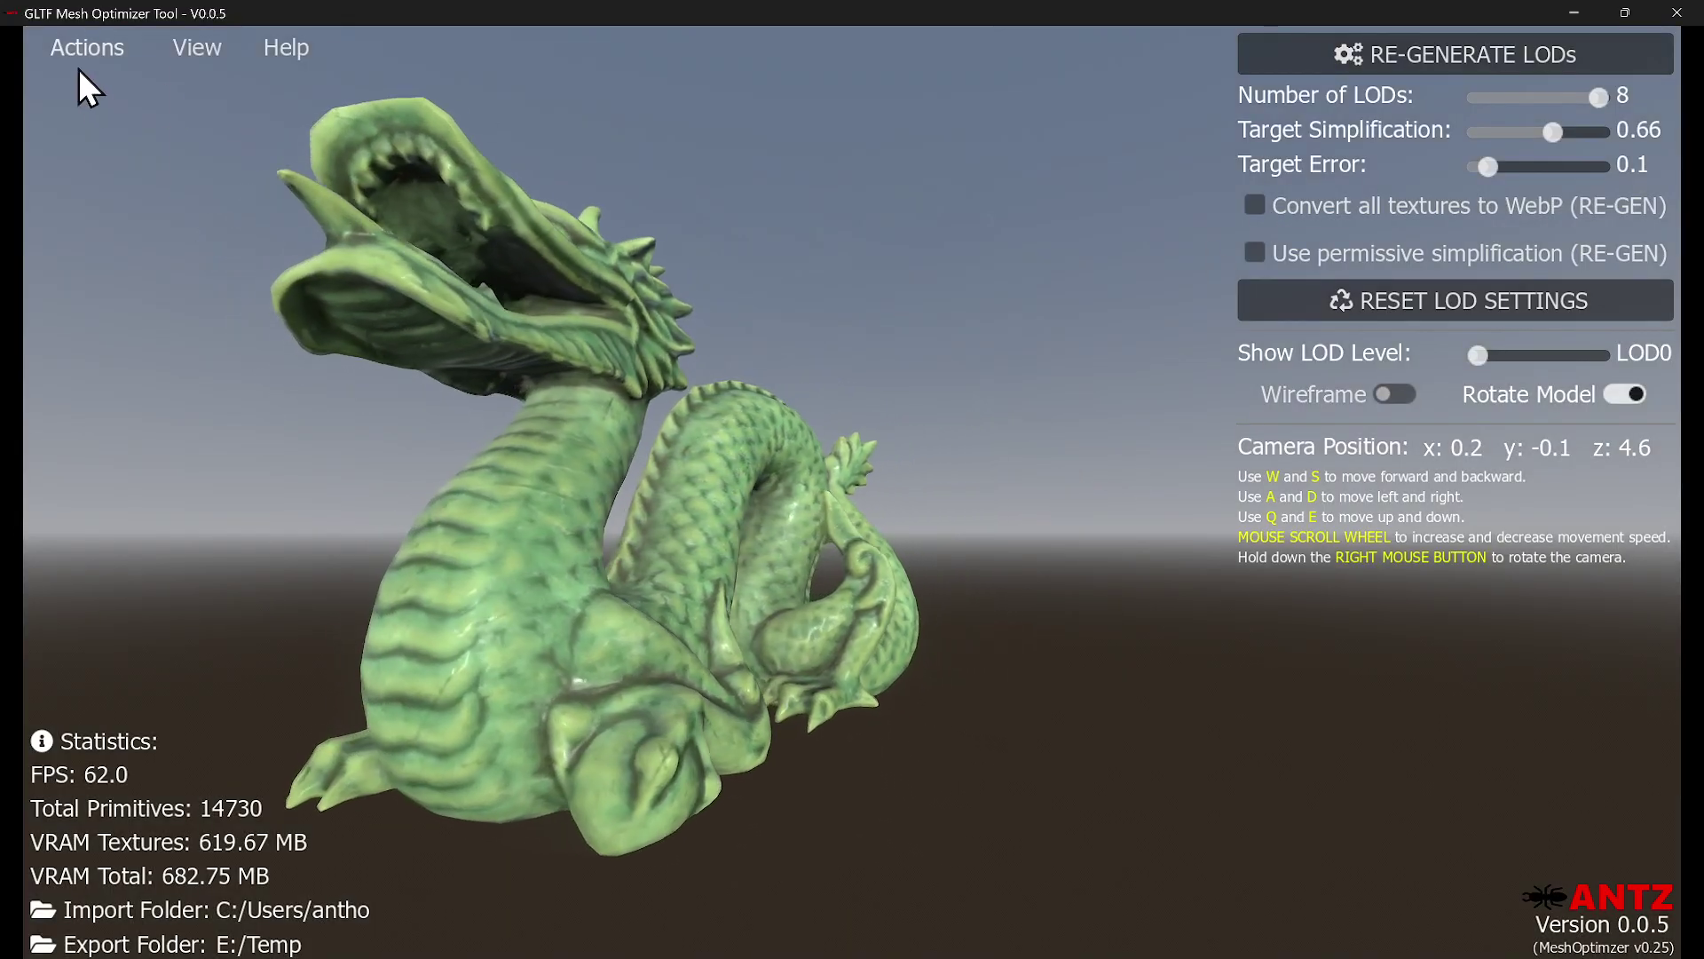
left_click(78, 67)
left_click(98, 117)
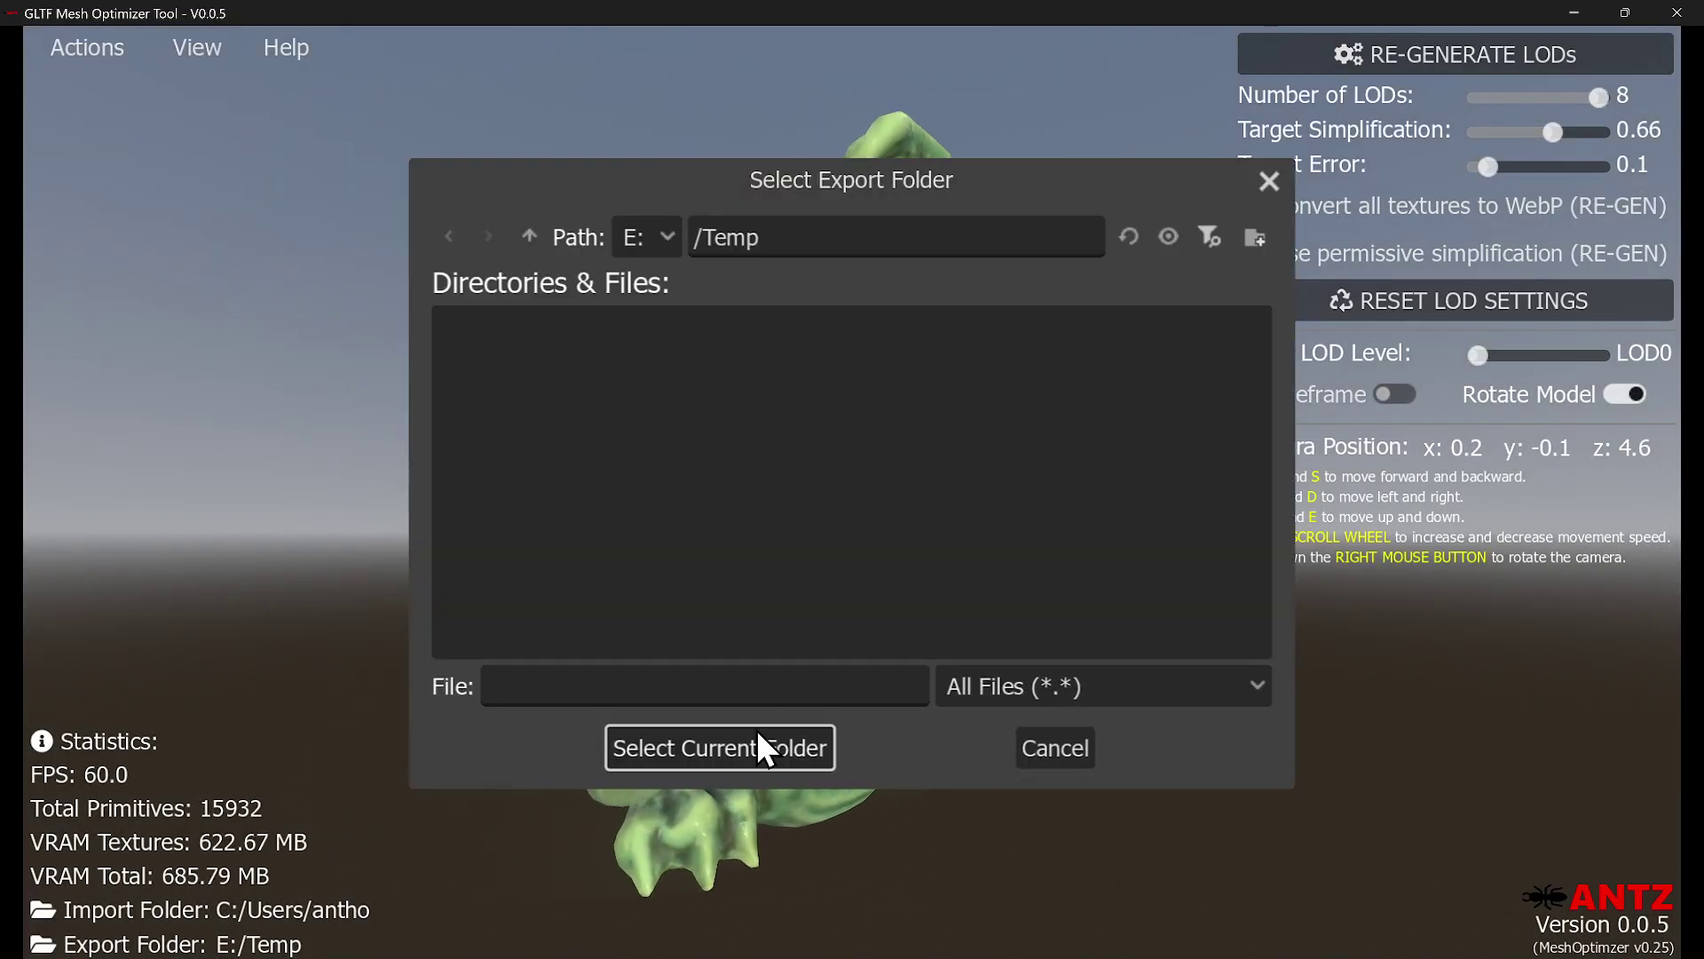
left_click(728, 756)
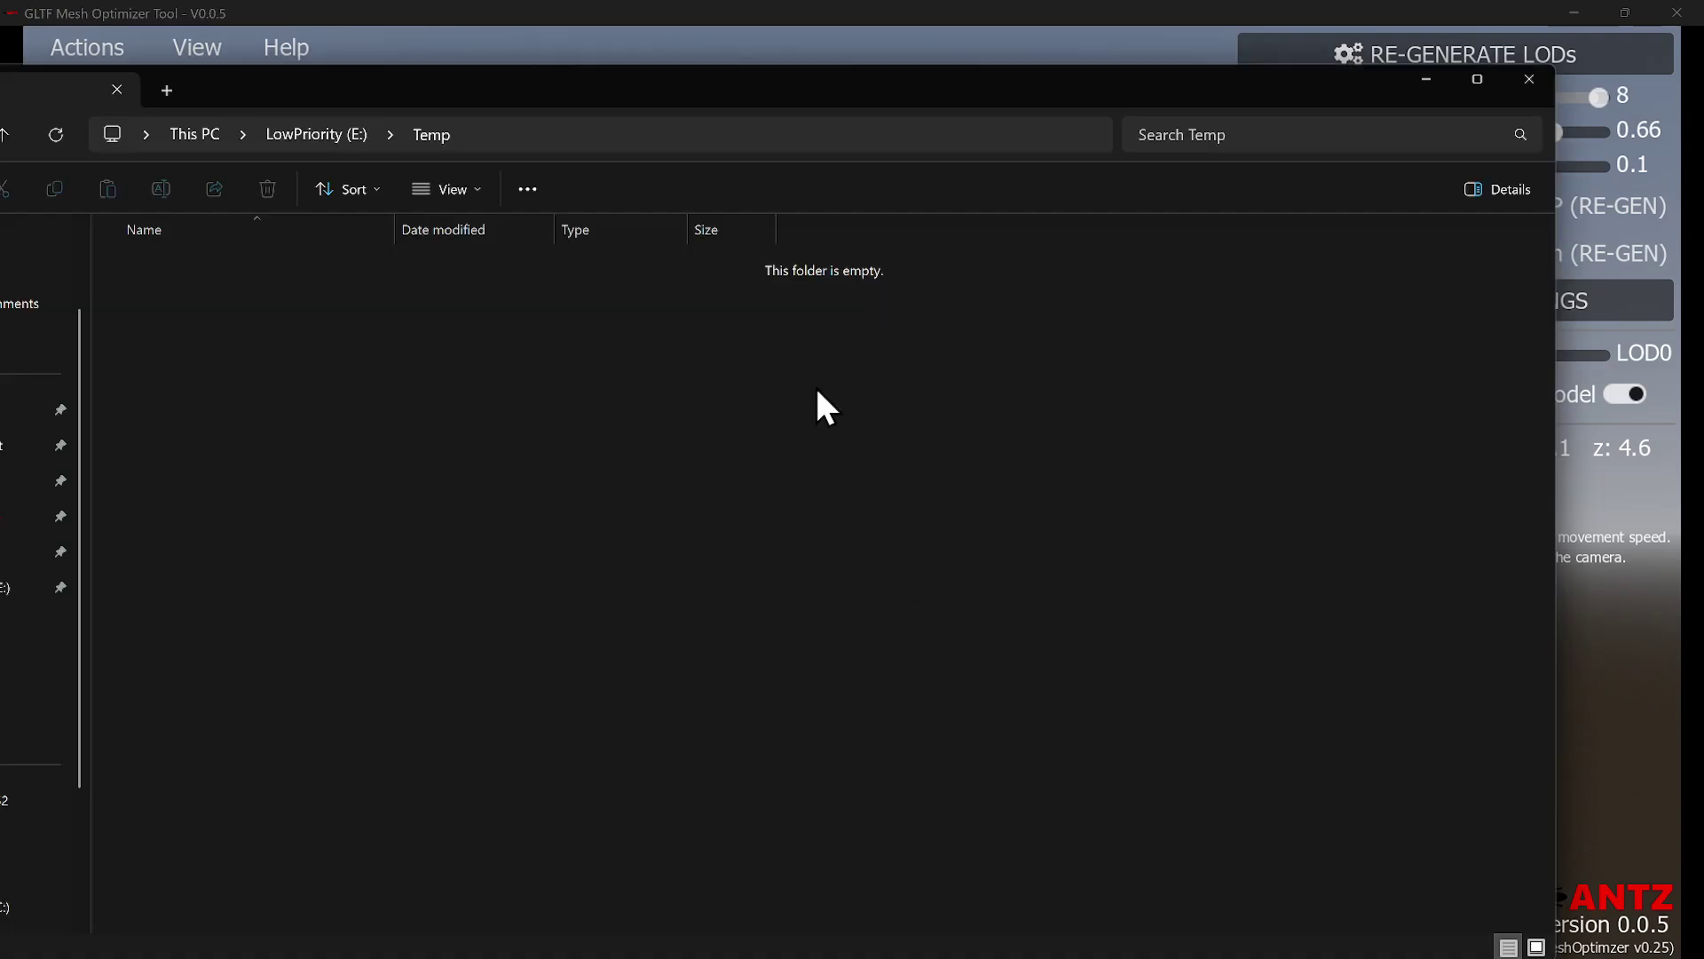
Review the re-exported LODs and their larger PNG textures in E:/Temp, then close Explorer.
left_click_drag(914, 104, 951, 1)
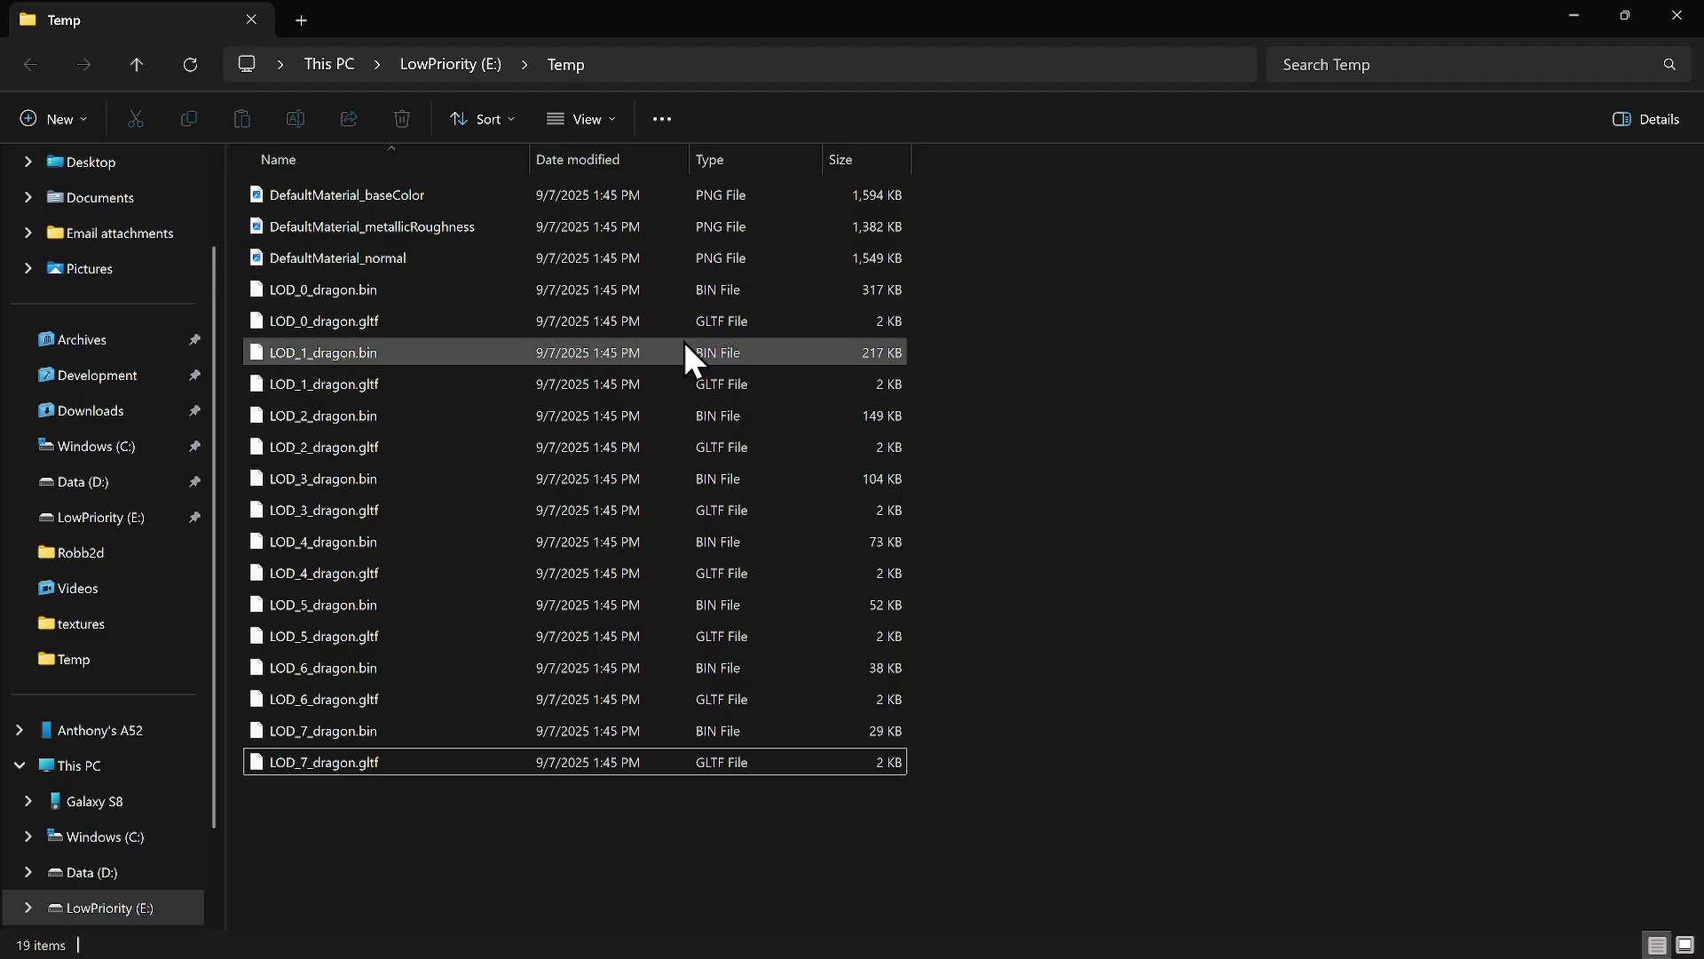
scroll(788, 352, "up", 2, "ctrl")
scroll(788, 351, "down", 2, "ctrl")
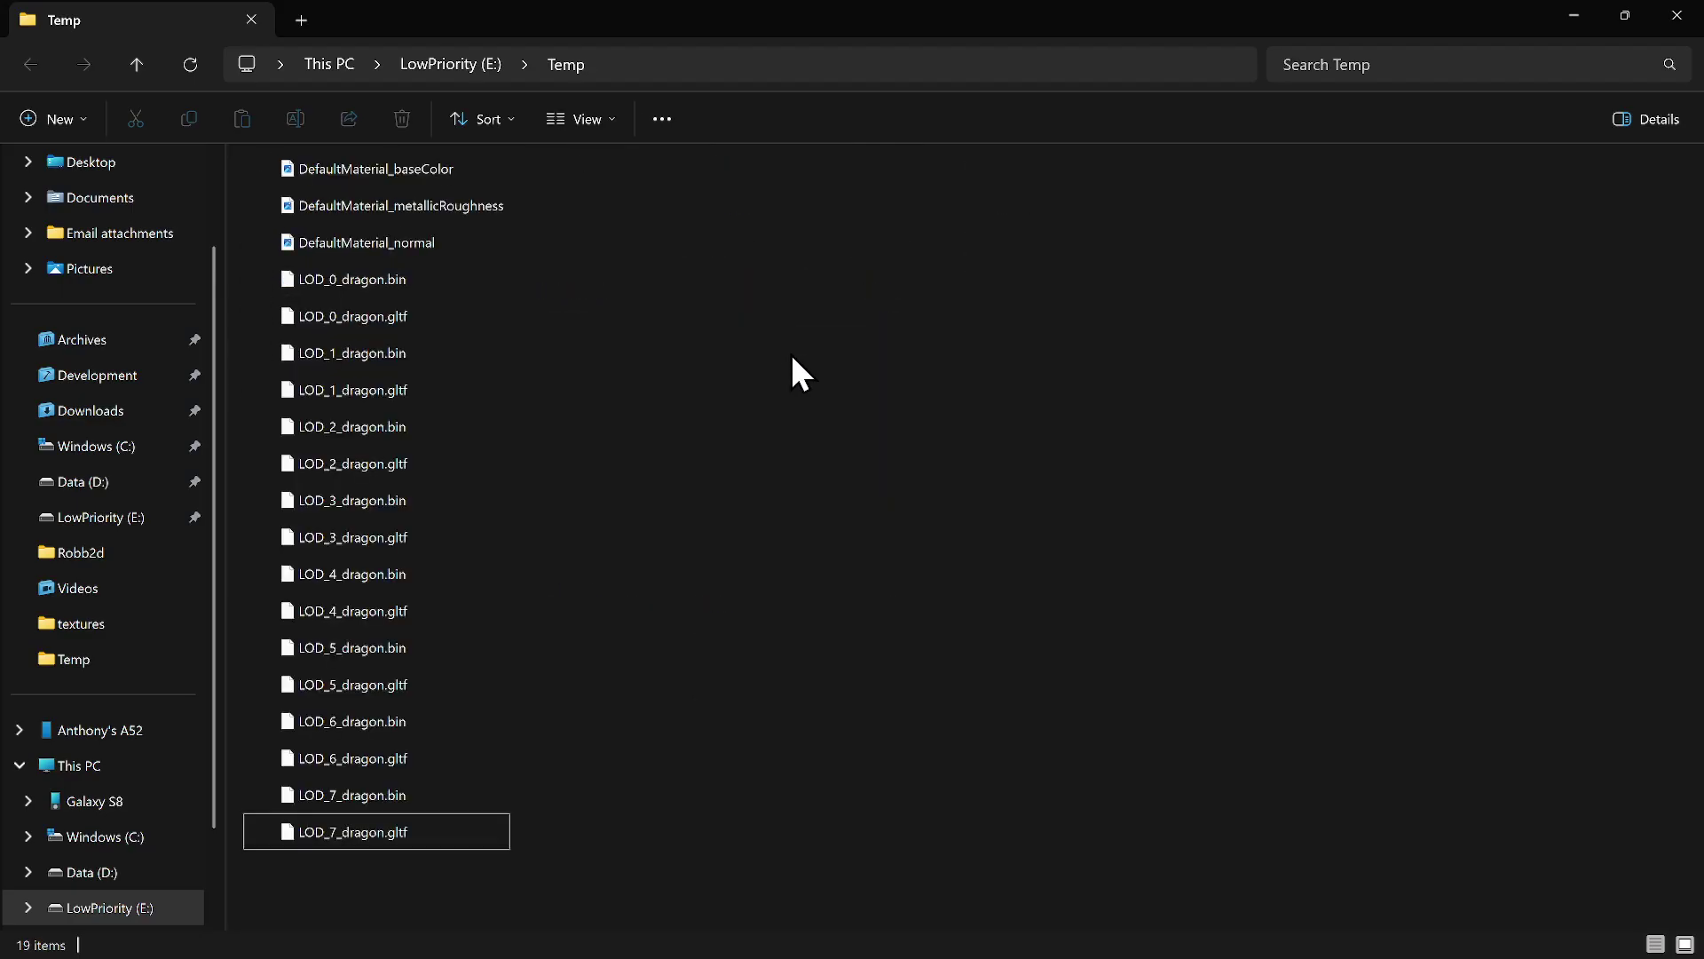
scroll(791, 354, "down", 1, "ctrl")
scroll(791, 353, "up", 1, "ctrl")
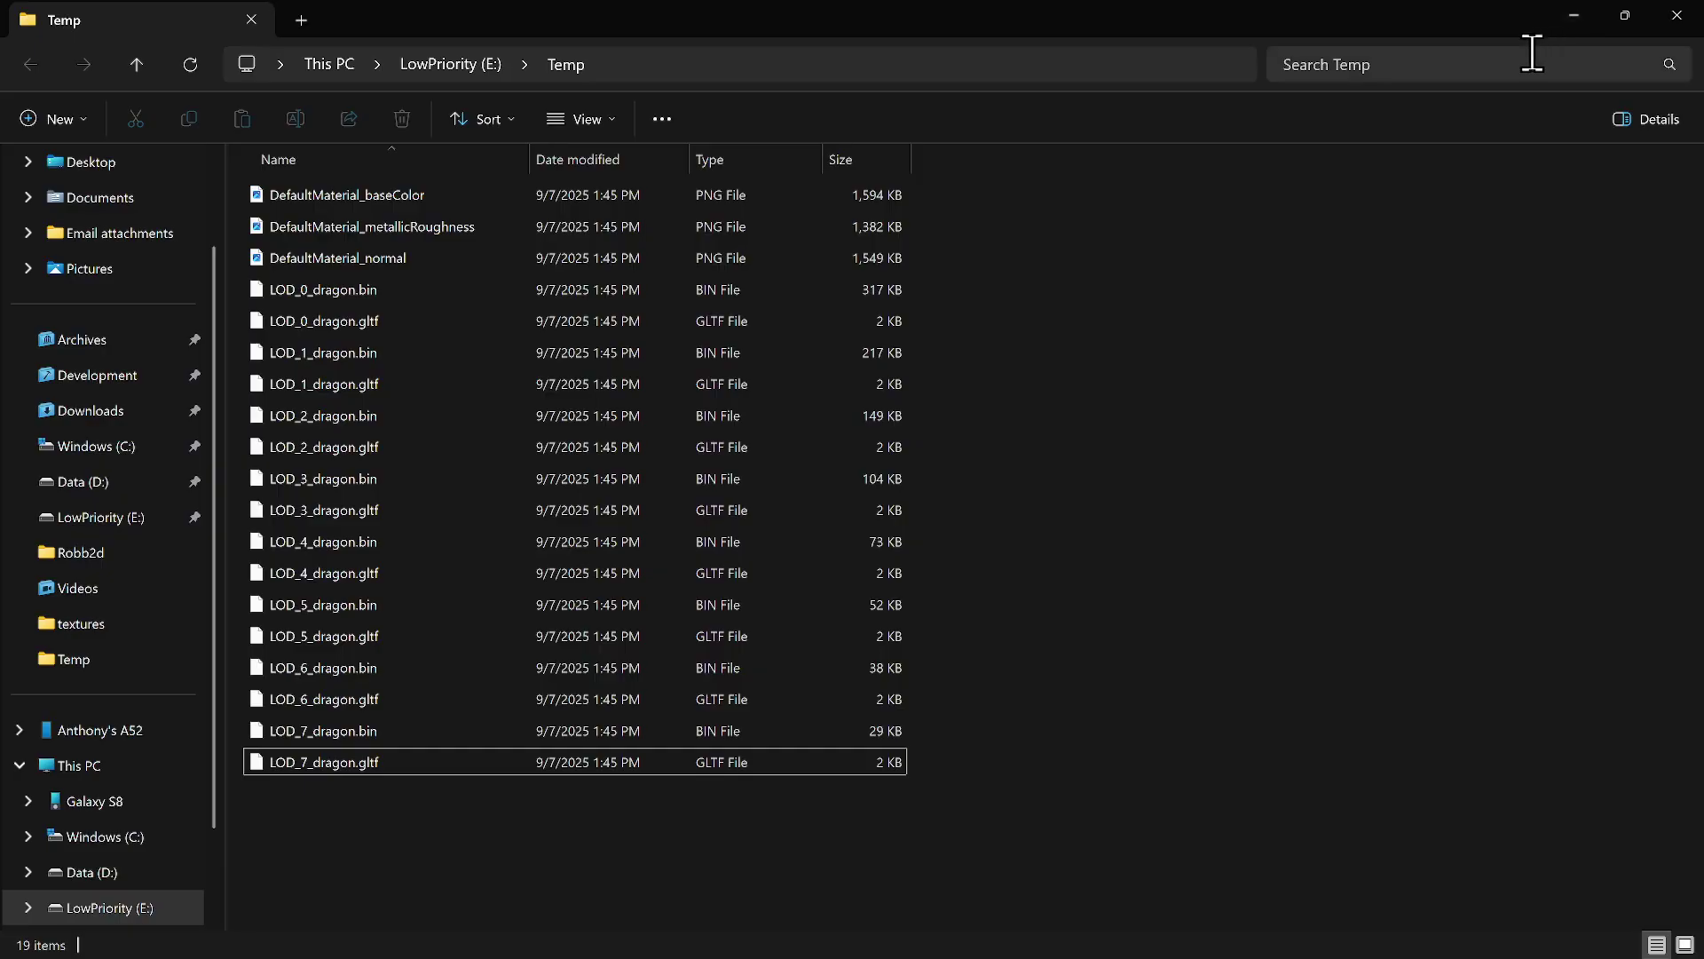
left_click(1666, 33)
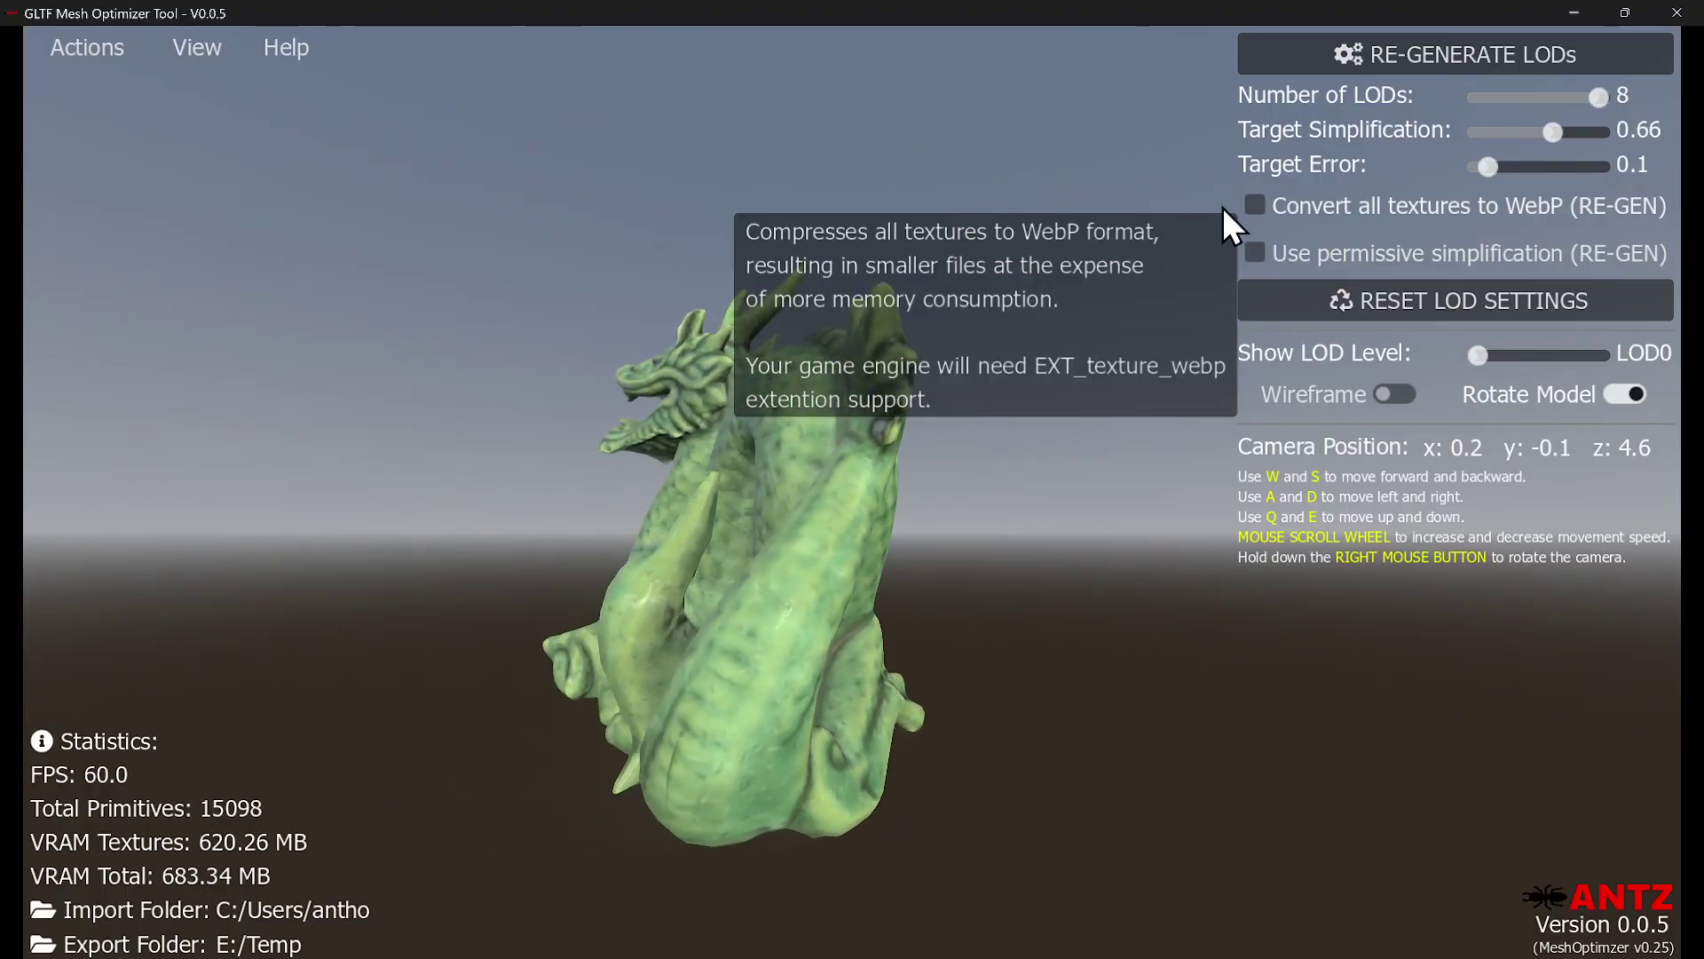
mouse_move(1253, 204)
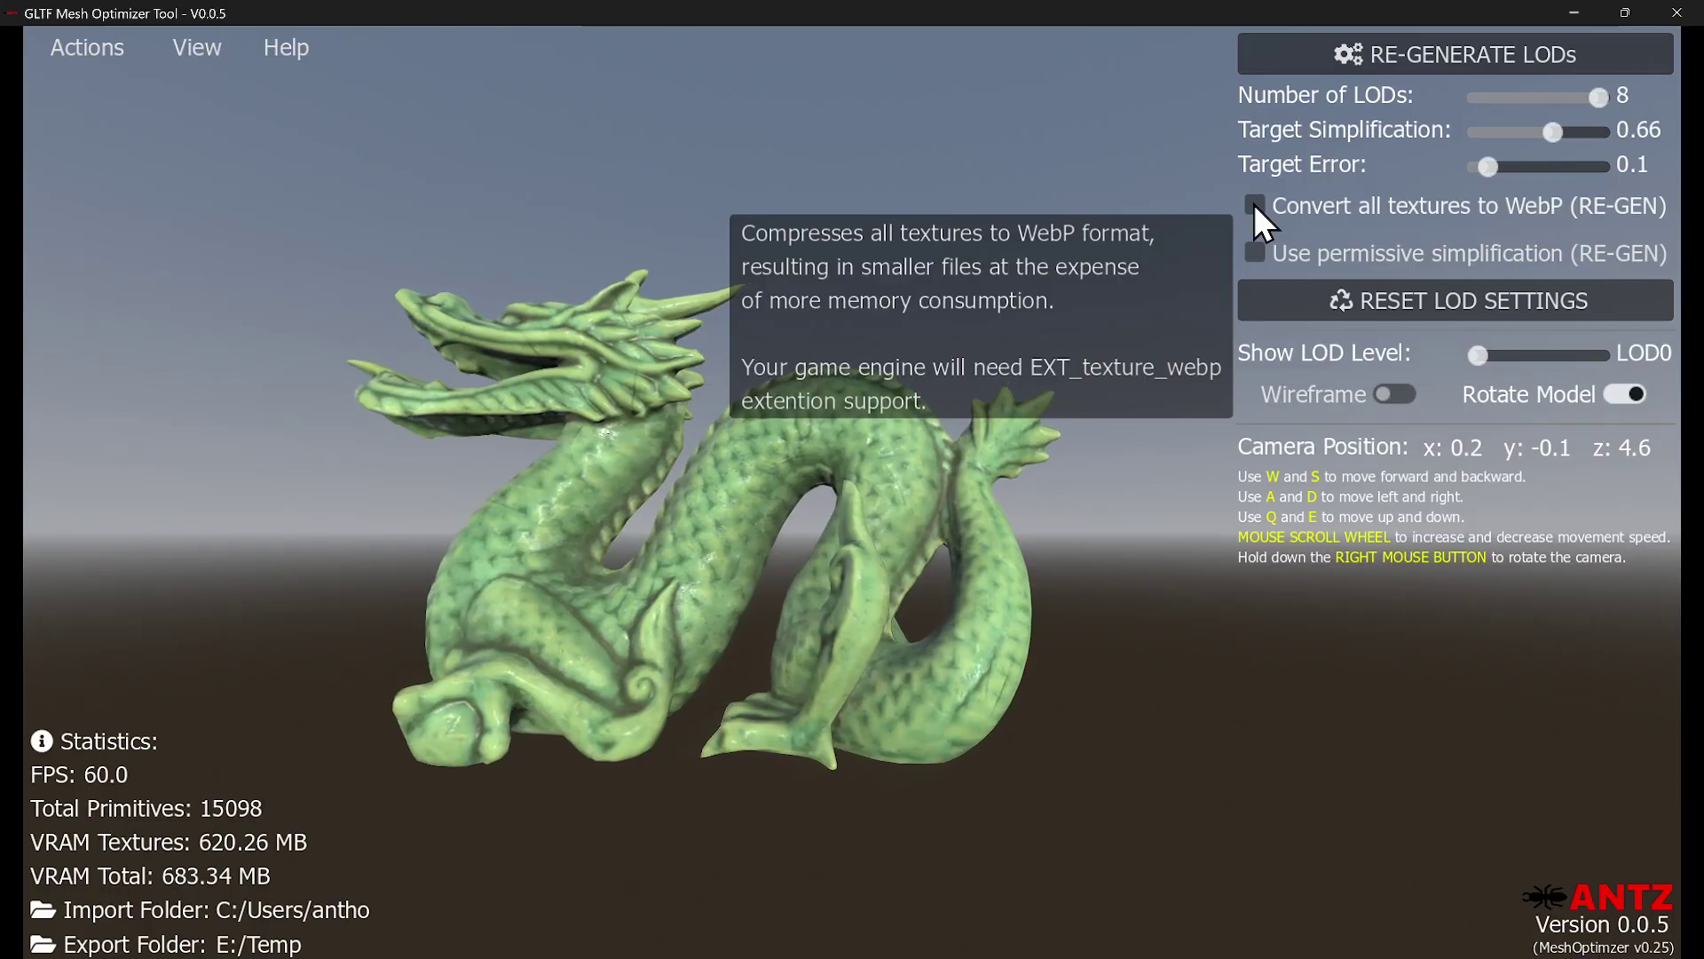